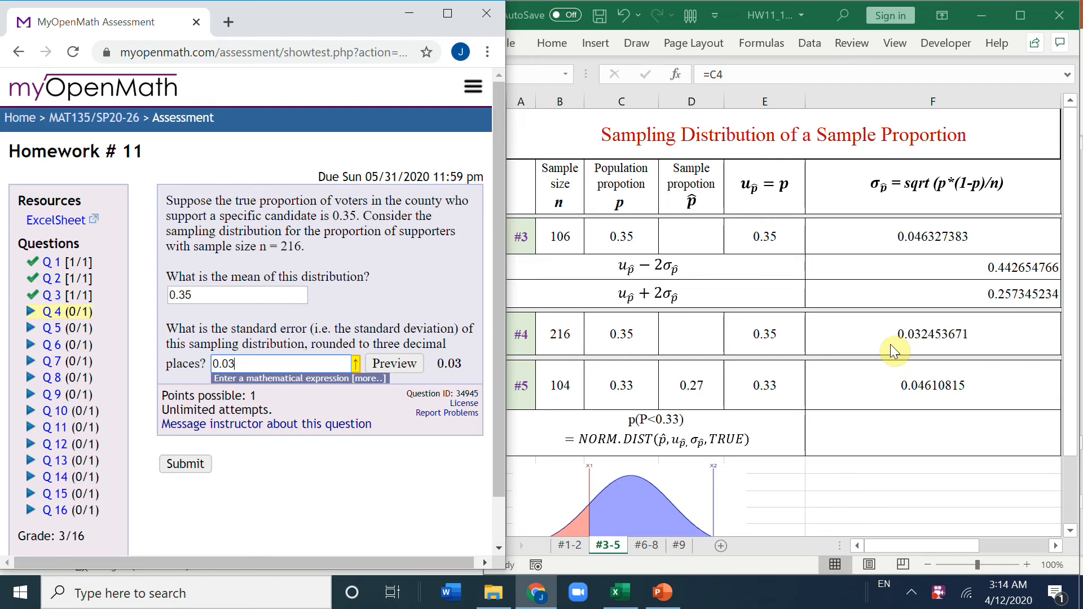
Submit the question 4 answers and bring up question 5 alongside its row #5 in the Excel worksheet
click(185, 464)
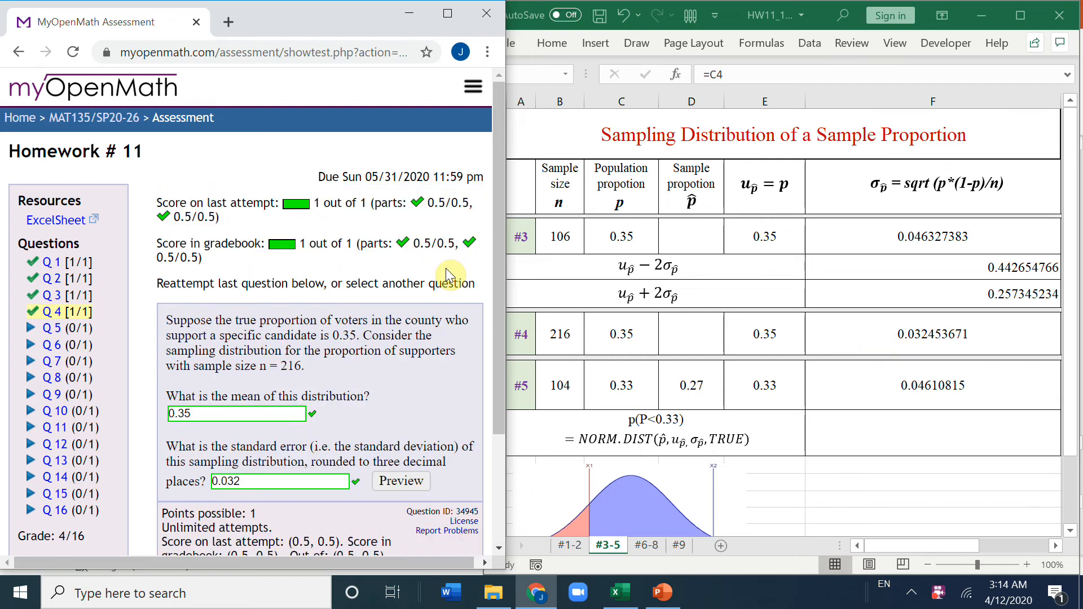
click(51, 328)
click(587, 434)
click(520, 385)
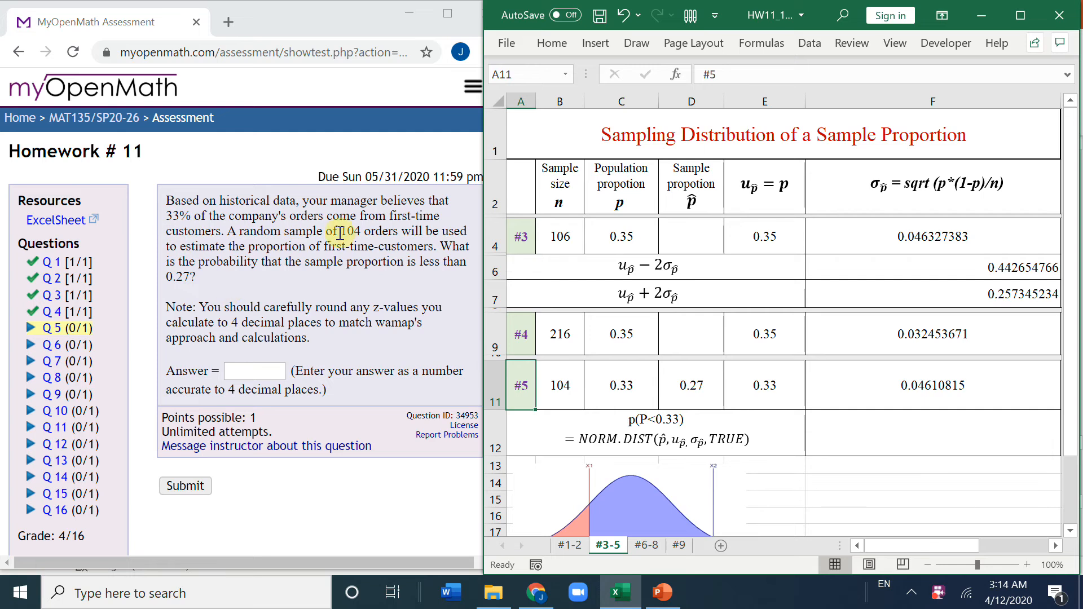
Check the sample size, both proportions, the mean and the standard error formula in row #5 against question 5
drag(340, 233, 355, 229)
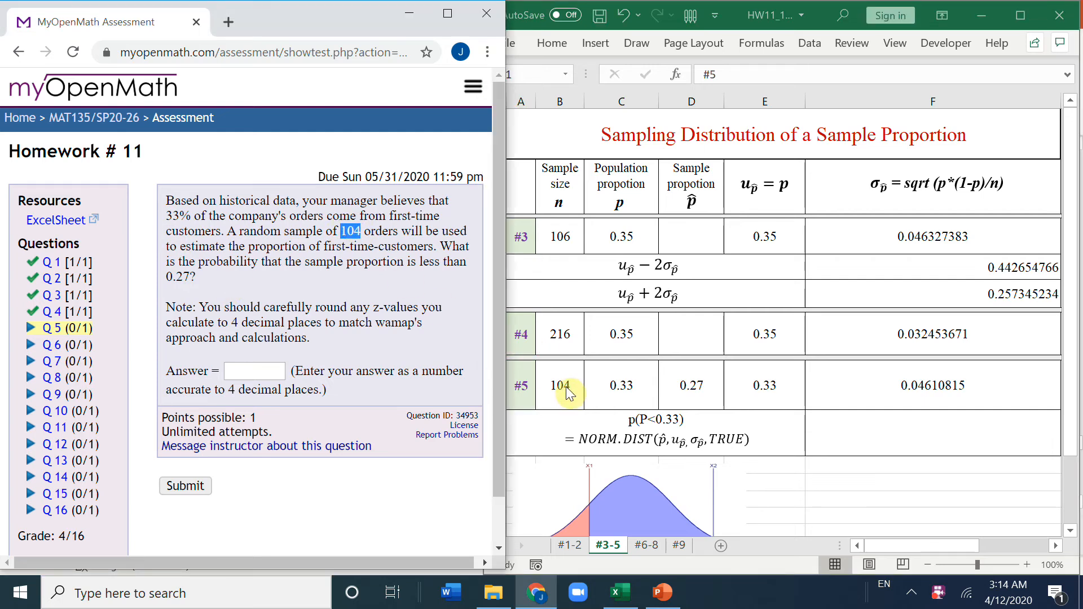
drag(168, 220, 191, 219)
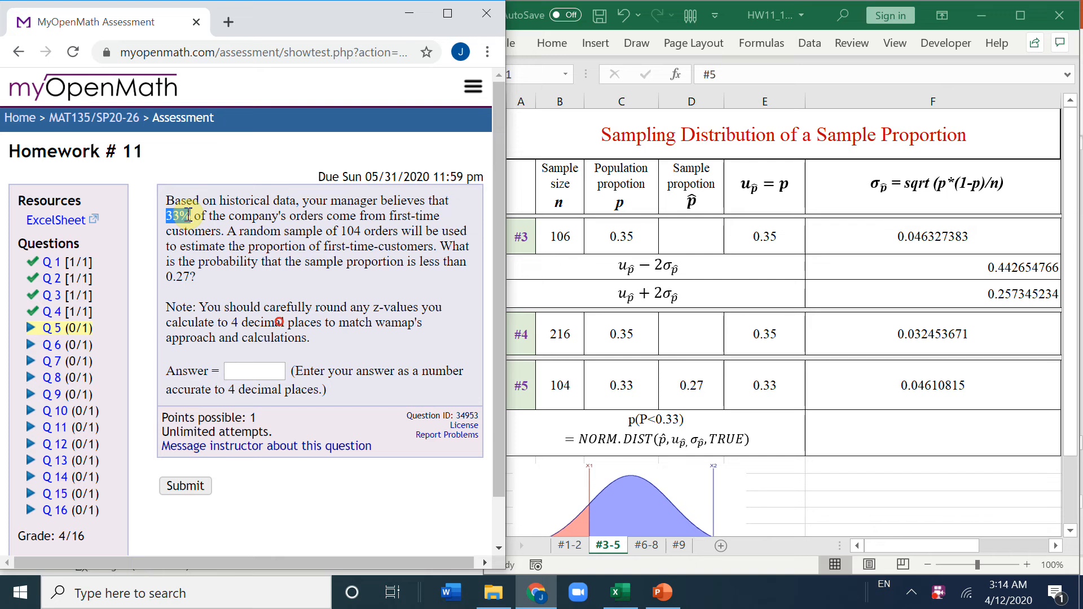
click(623, 393)
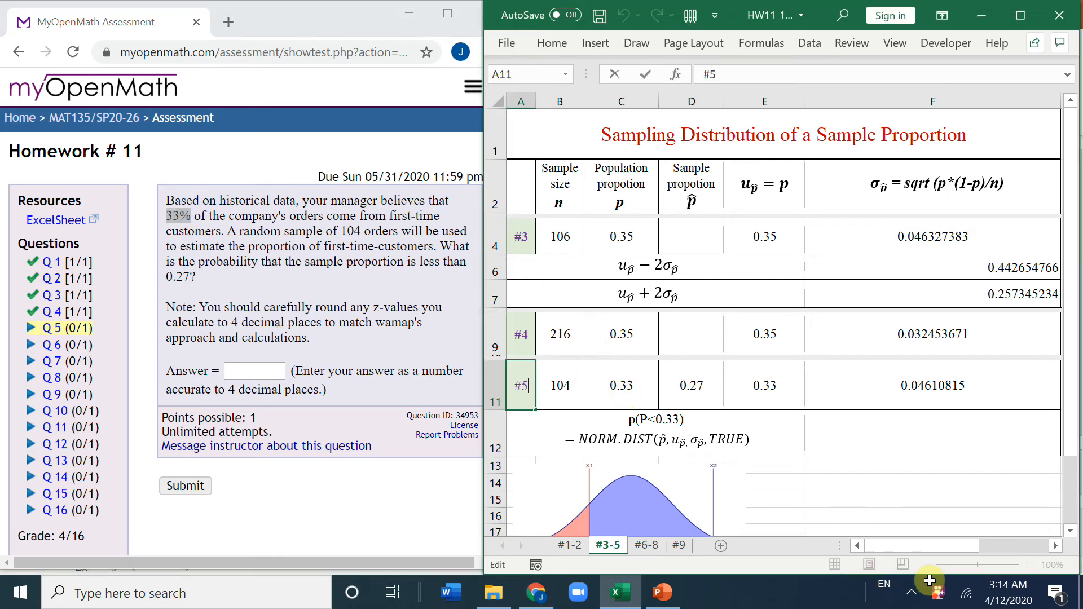
click(623, 393)
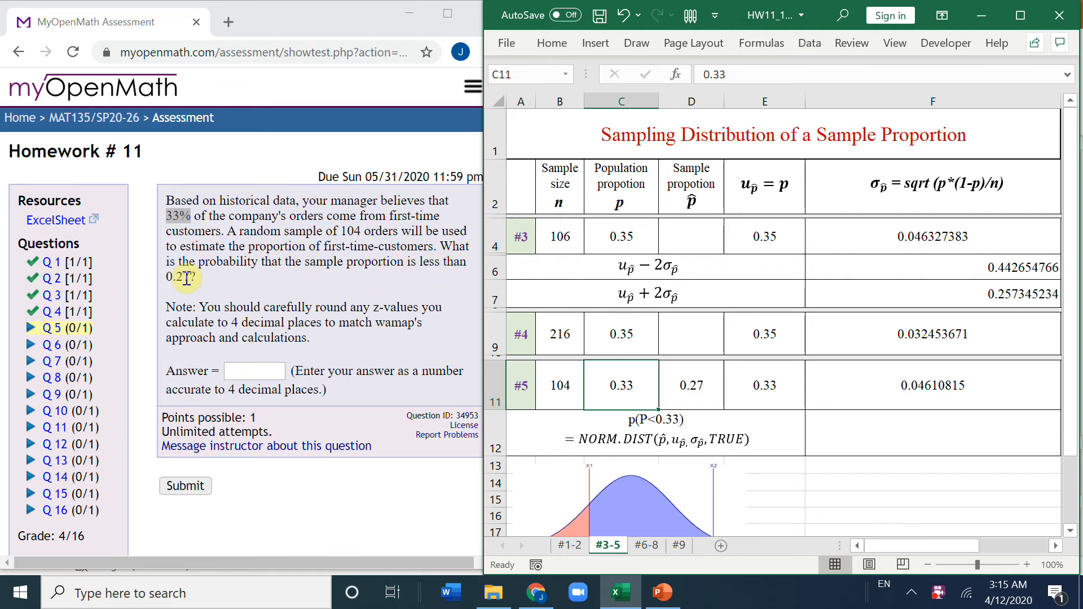
click(695, 388)
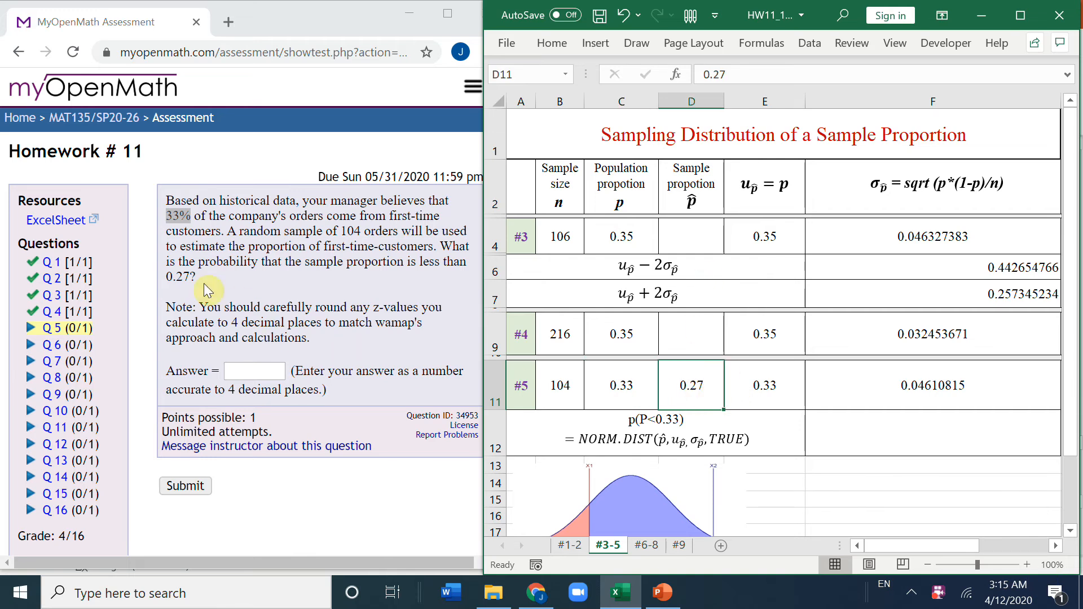
click(777, 395)
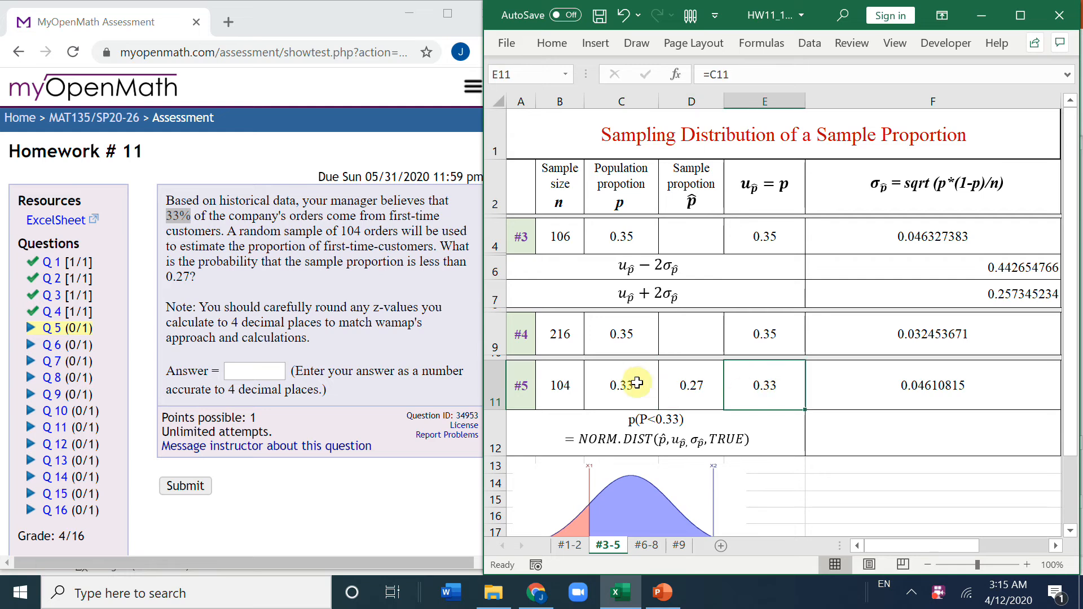
click(622, 380)
click(963, 396)
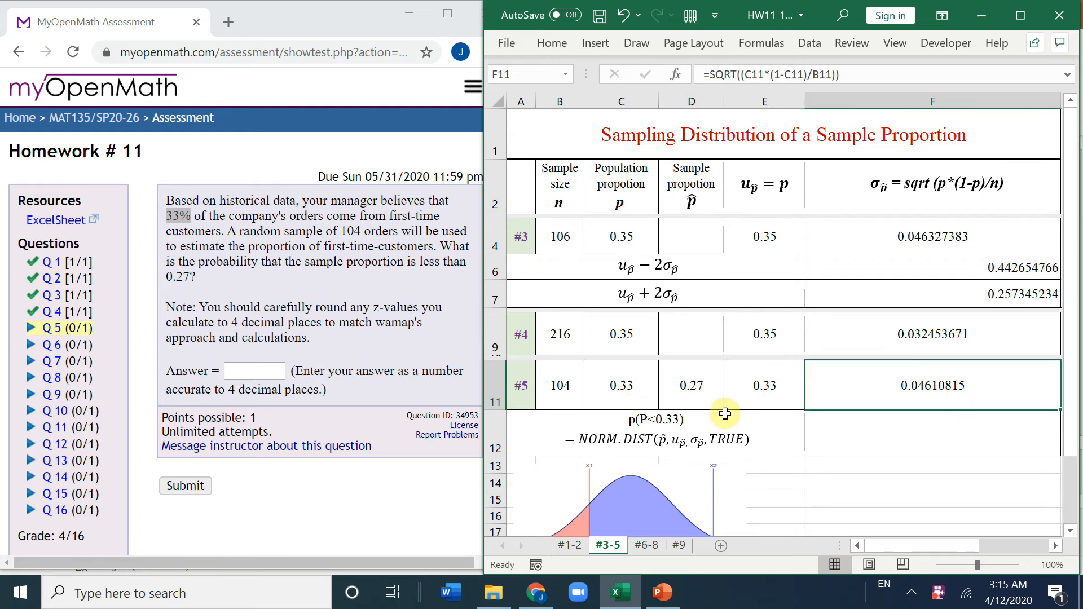
Calculate question 5's less-than probability in cell F12 with =NORM.DIST(D11,E11,F11,TRUE)
key(Down)
text(=)
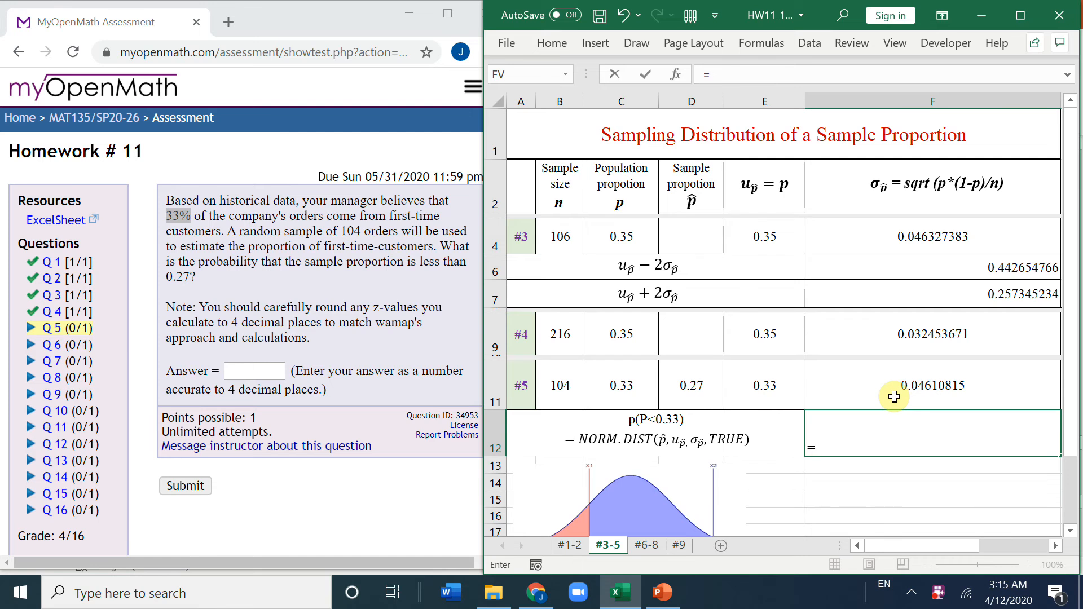
text(norm.d)
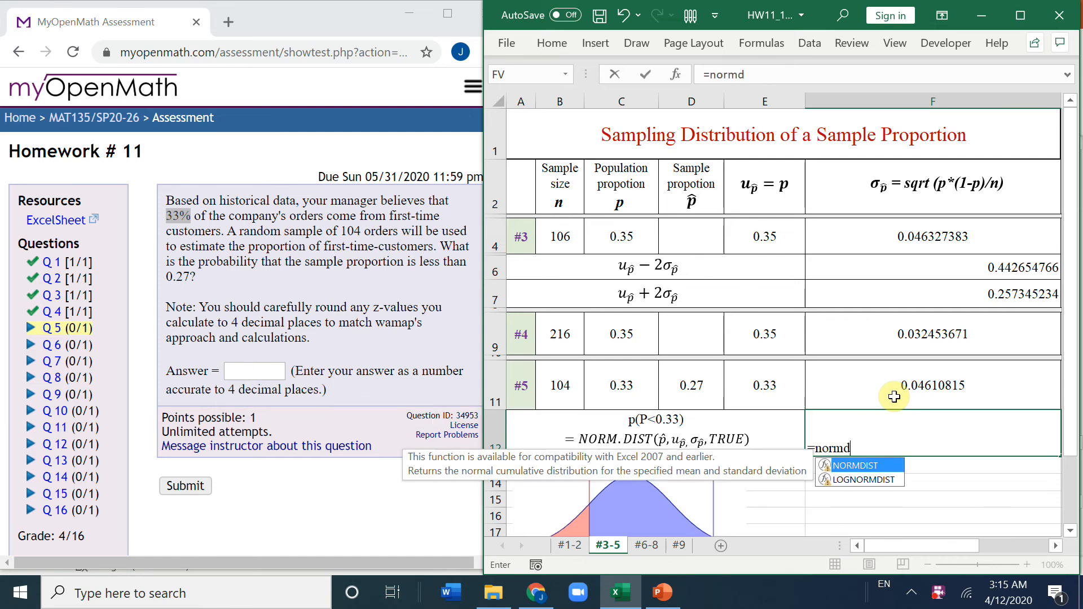
text(ist()
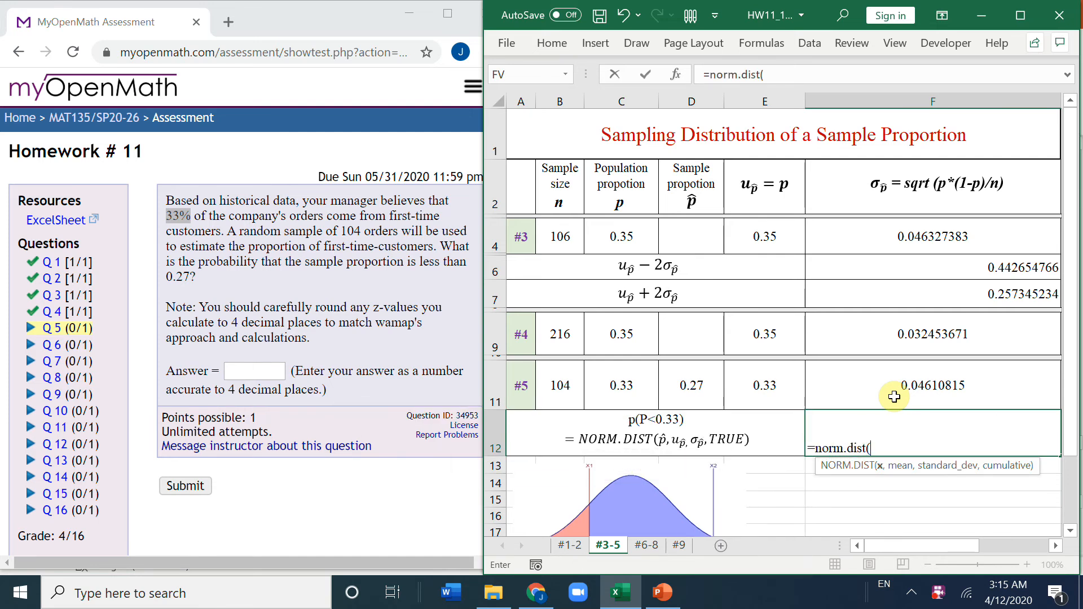
click(710, 394)
text(,)
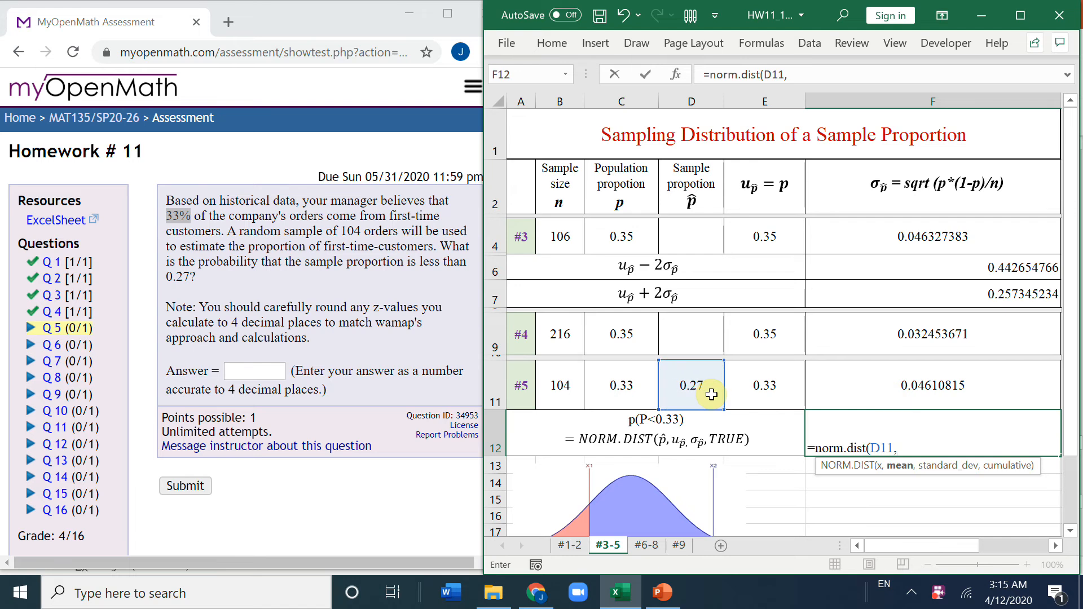
click(745, 388)
text(,)
click(904, 383)
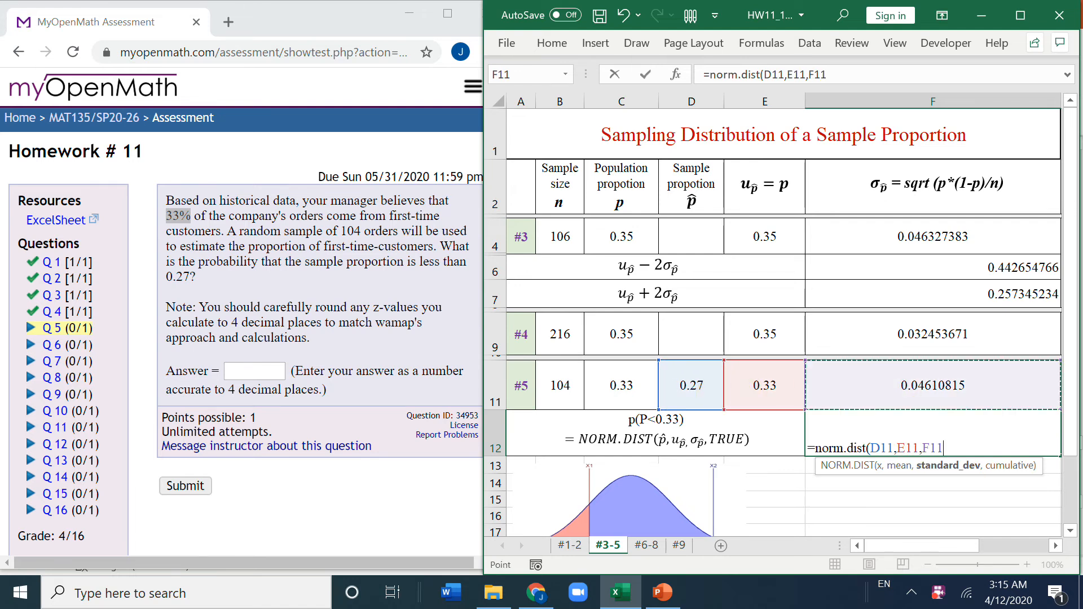
text(, true)
key(Return)
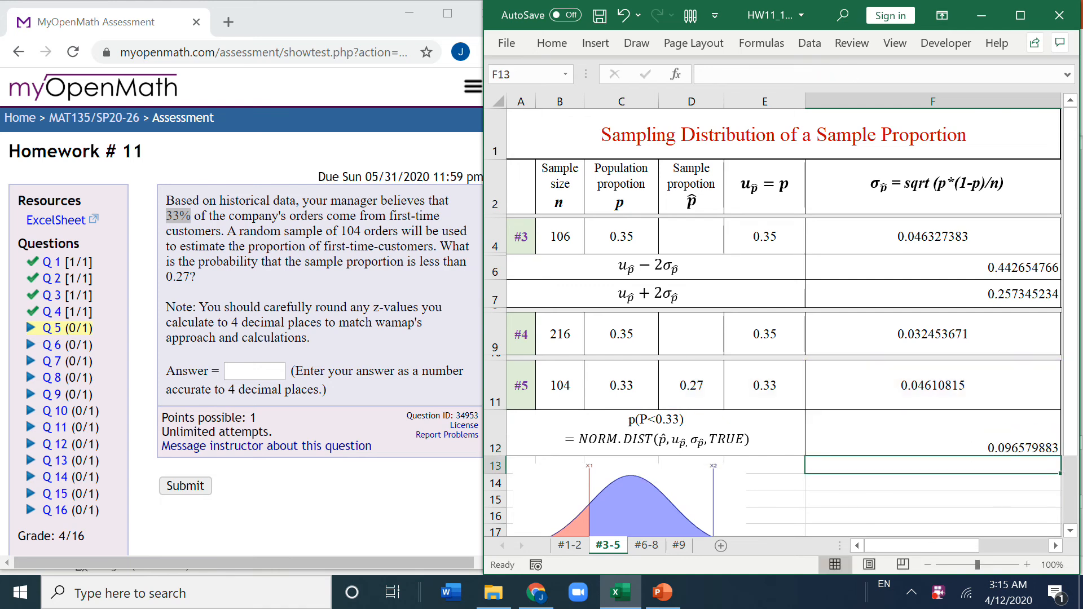
Switch to the MyOpenMath page, answer question 5 with 0.0966 and submit it
key(alt+Tab)
text(0.0966)
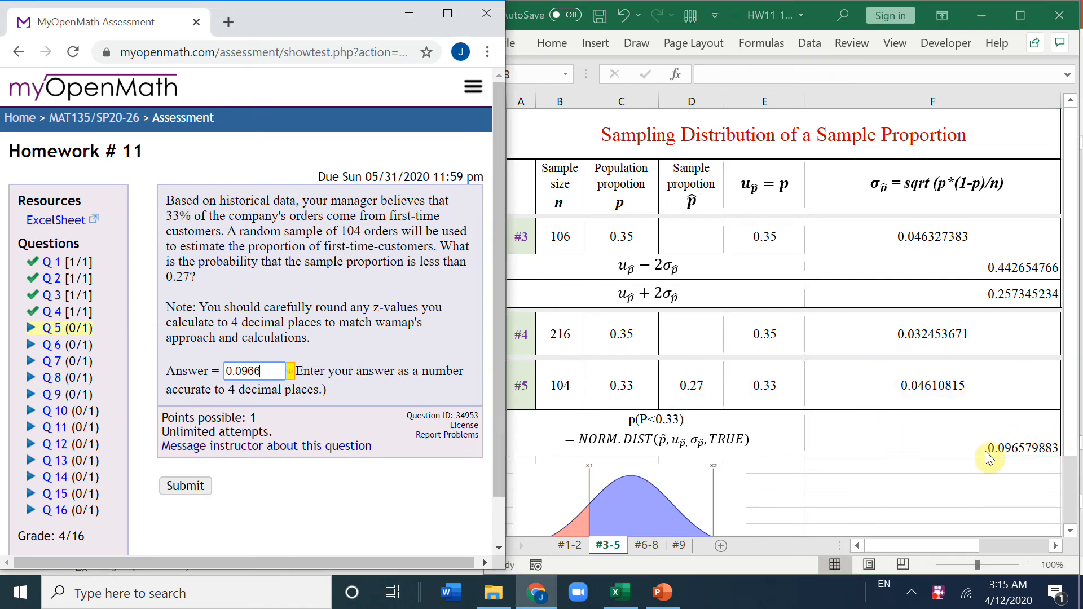
click(192, 487)
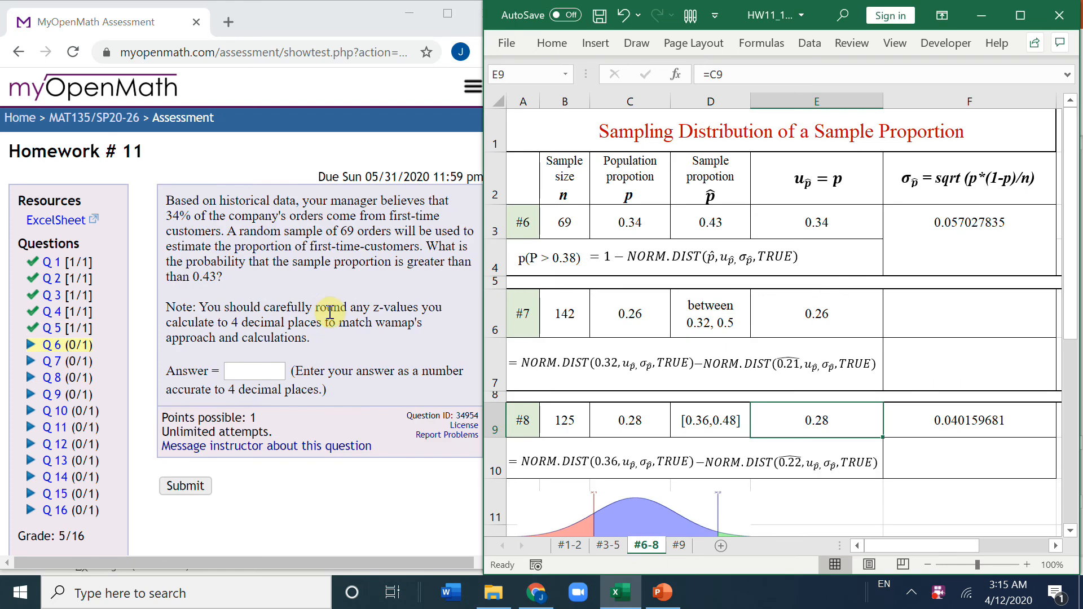
Check the sample size, population proportion and sample proportion in worksheet row #6 against question 6
drag(341, 231, 354, 232)
double_click(848, 332)
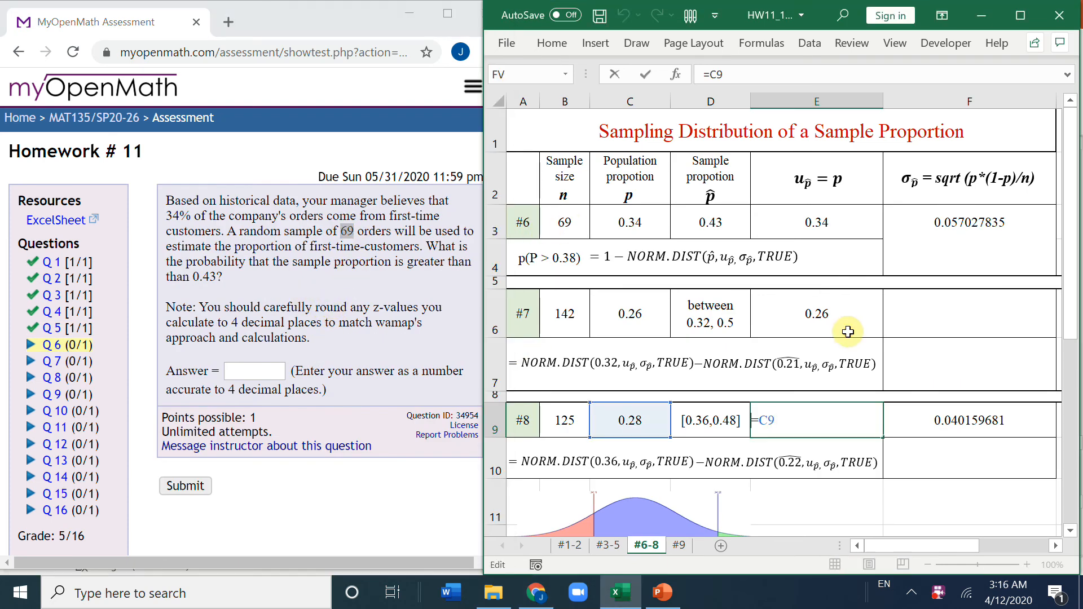
click(566, 223)
drag(165, 215, 193, 215)
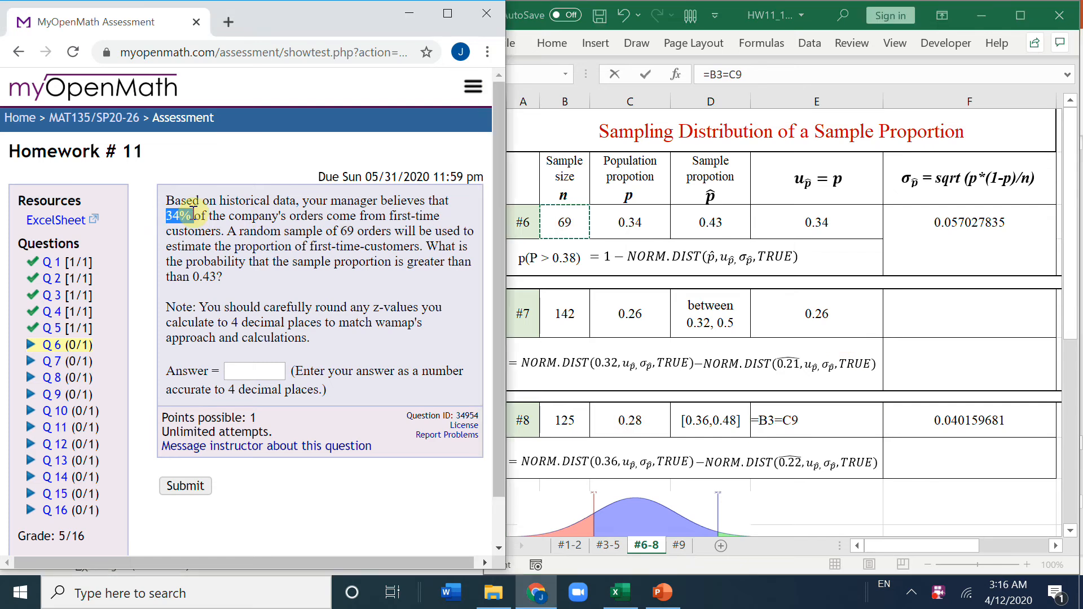
click(628, 222)
click(628, 222)
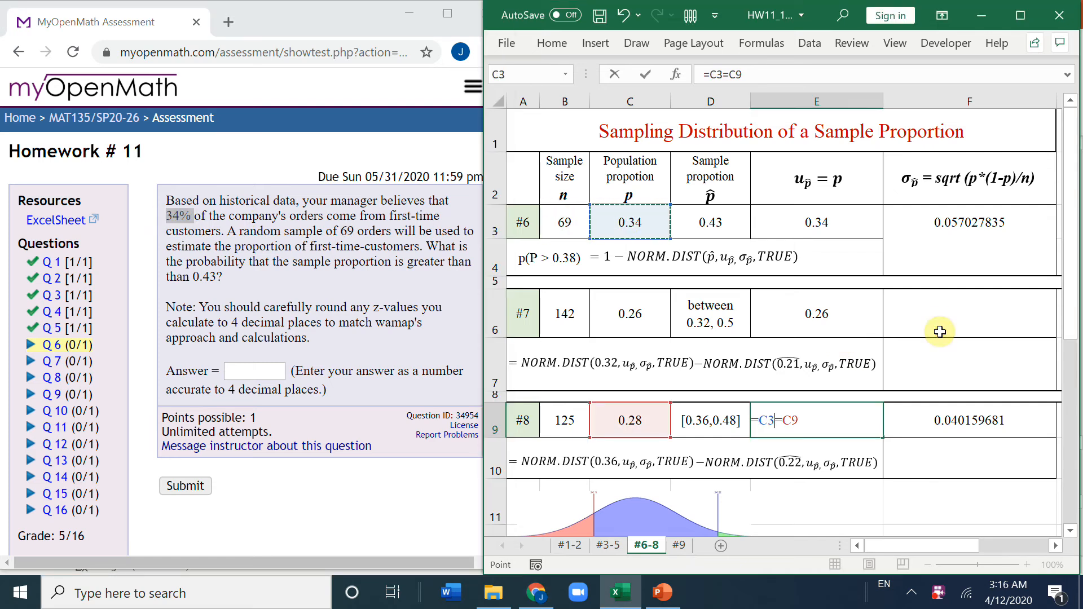
drag(189, 277, 220, 272)
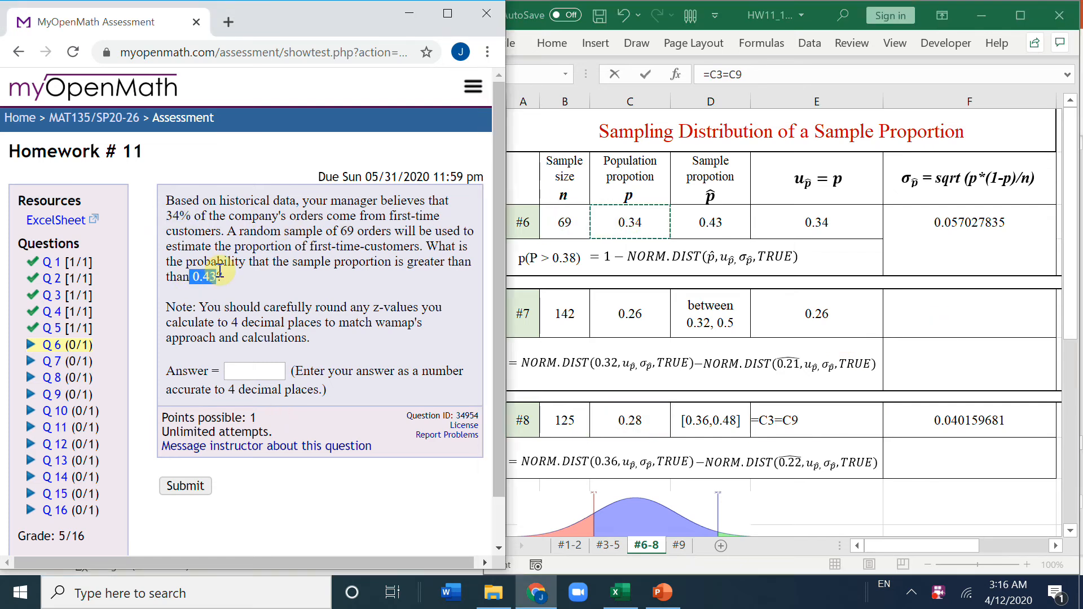
click(718, 231)
click(717, 226)
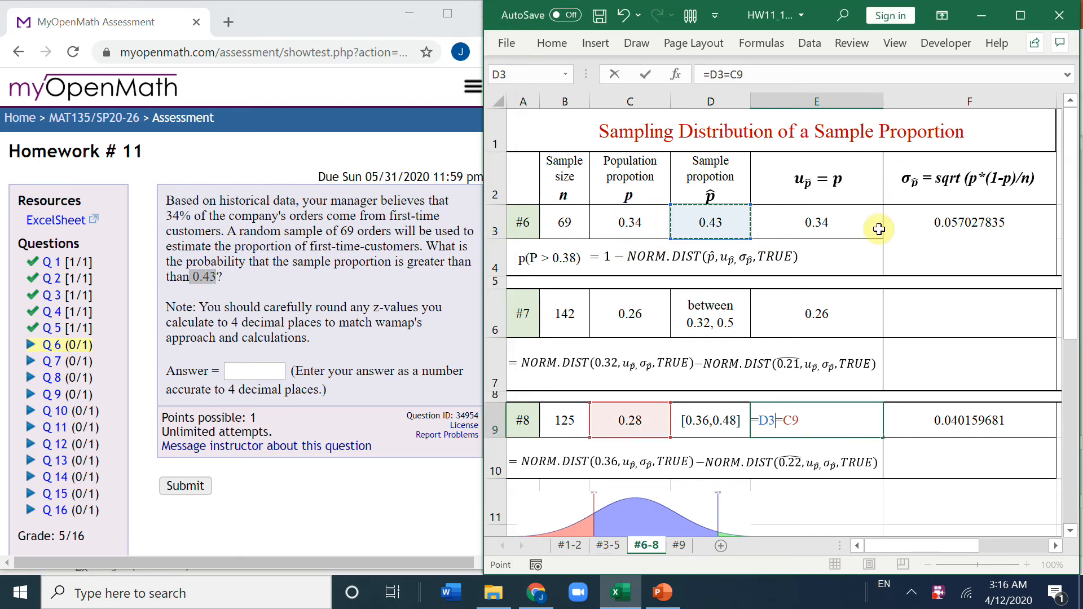
key(Return)
Calculate question 6's greater-than probability in cell F4 with =1-NORM.DIST(D3,E3,F3,TRUE)
click(940, 244)
text(=)
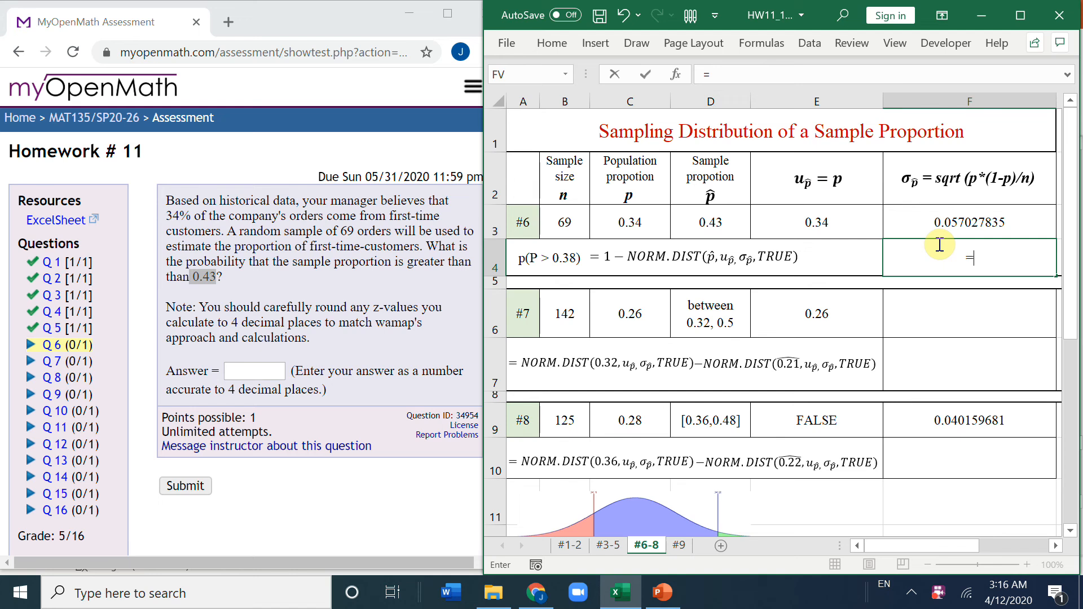
text(1-norm.)
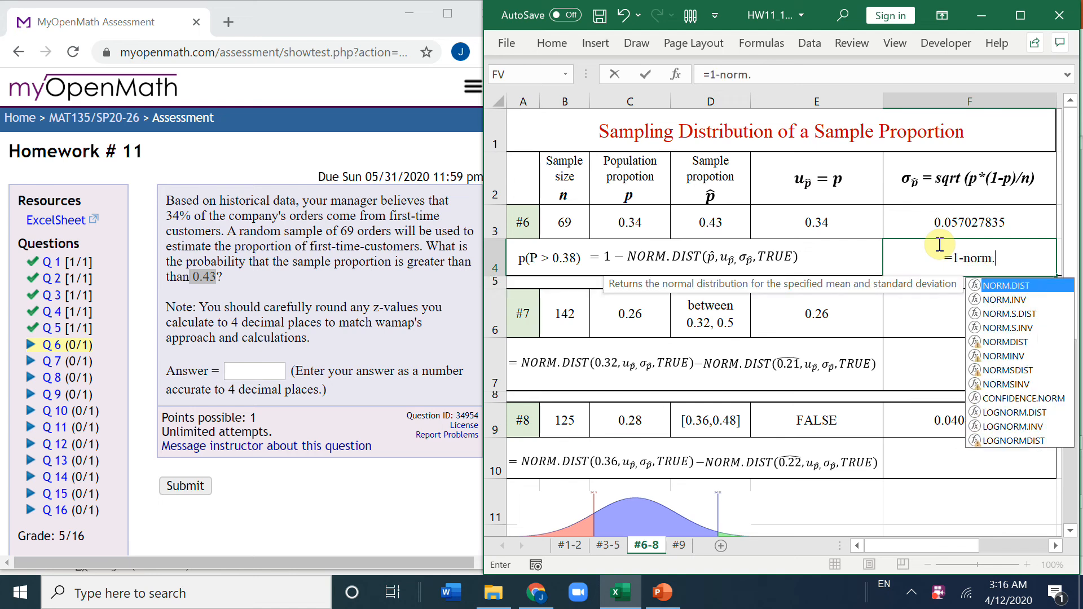
text(dist()
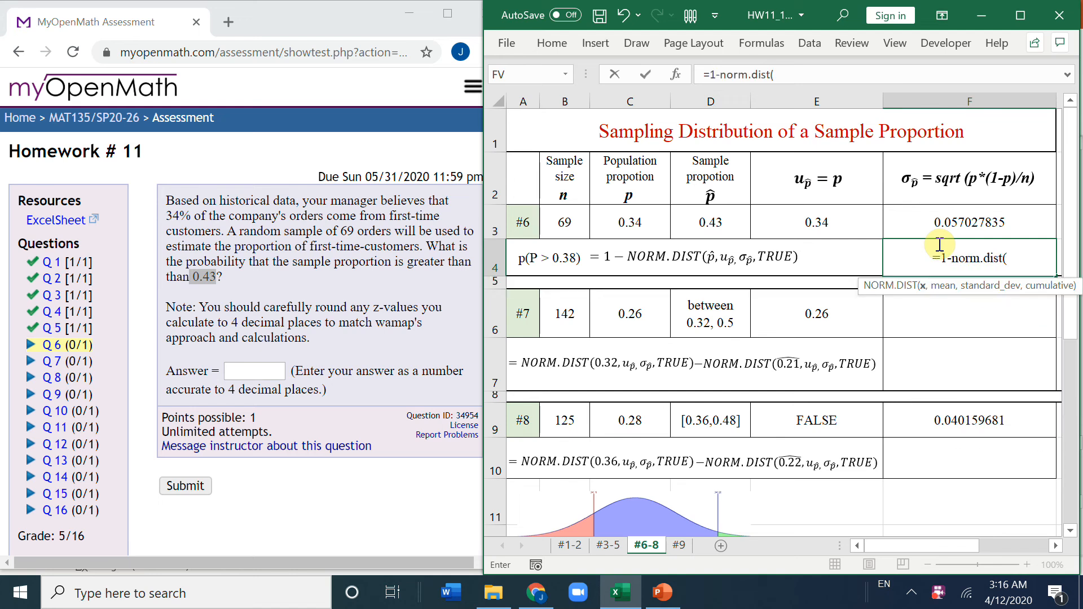
click(706, 223)
text(,)
click(788, 227)
text(,)
key(Up)
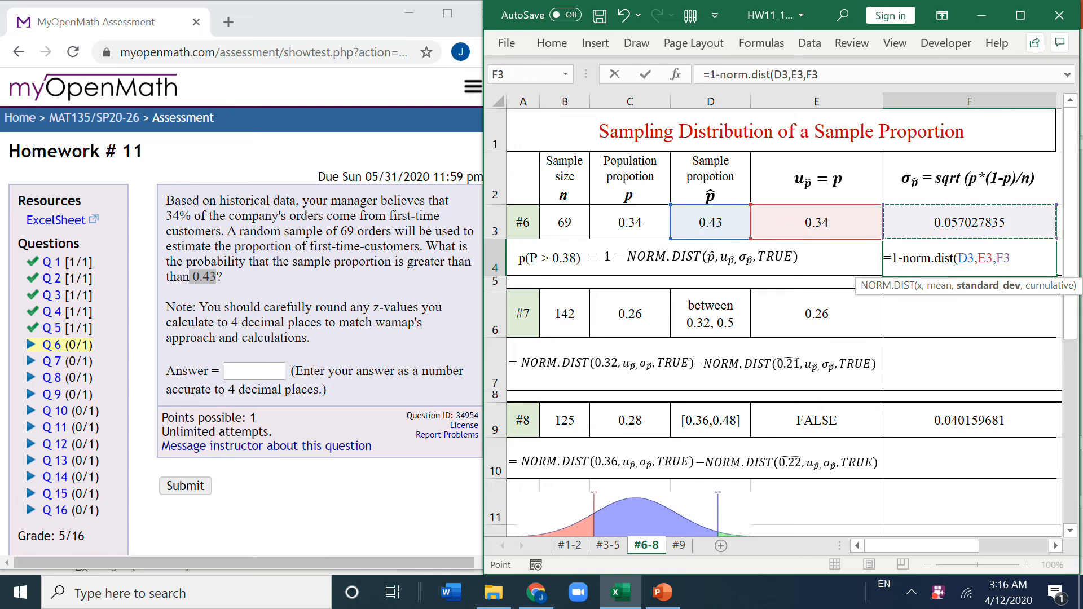
text(,true))
key(Return)
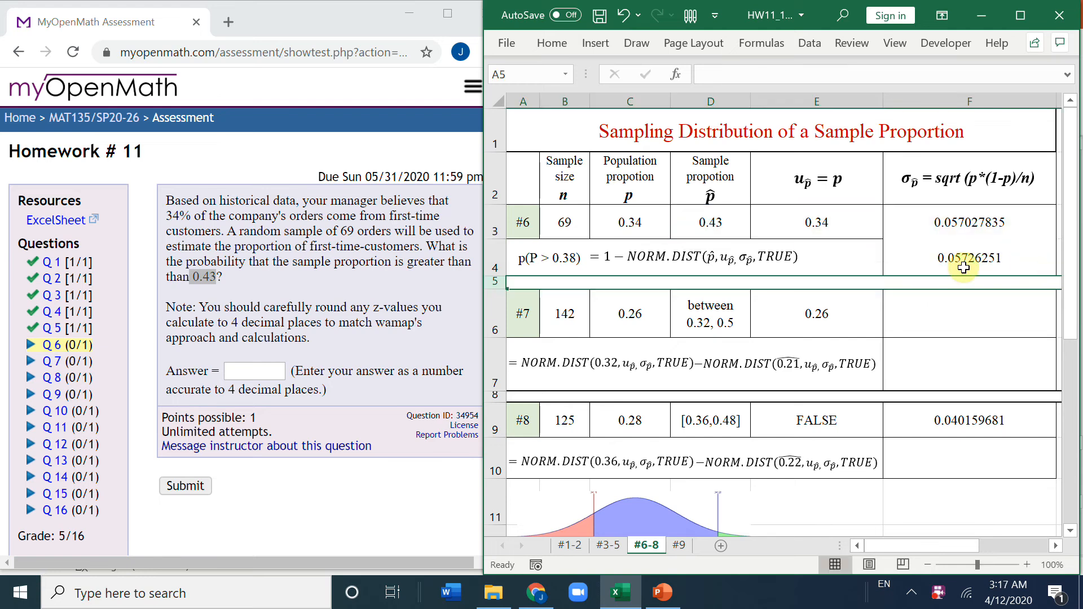
Answer question 6 in MyOpenMath with 0.0573 and submit it
click(897, 260)
click(270, 372)
text(0.0573)
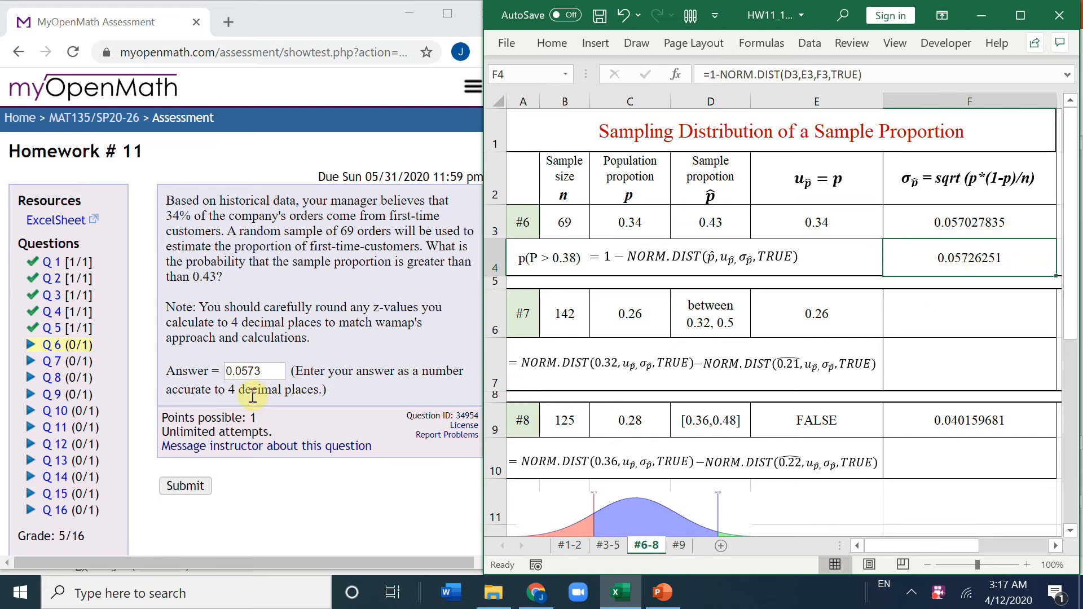
click(189, 486)
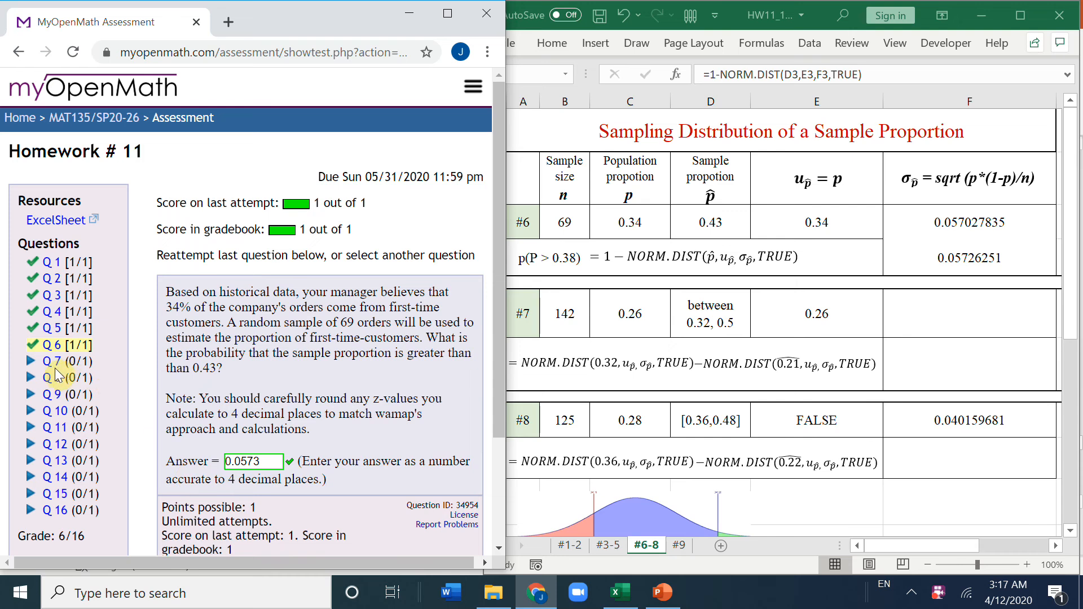
Open question 7 and review its given sample size and population proportion
click(58, 366)
double_click(350, 231)
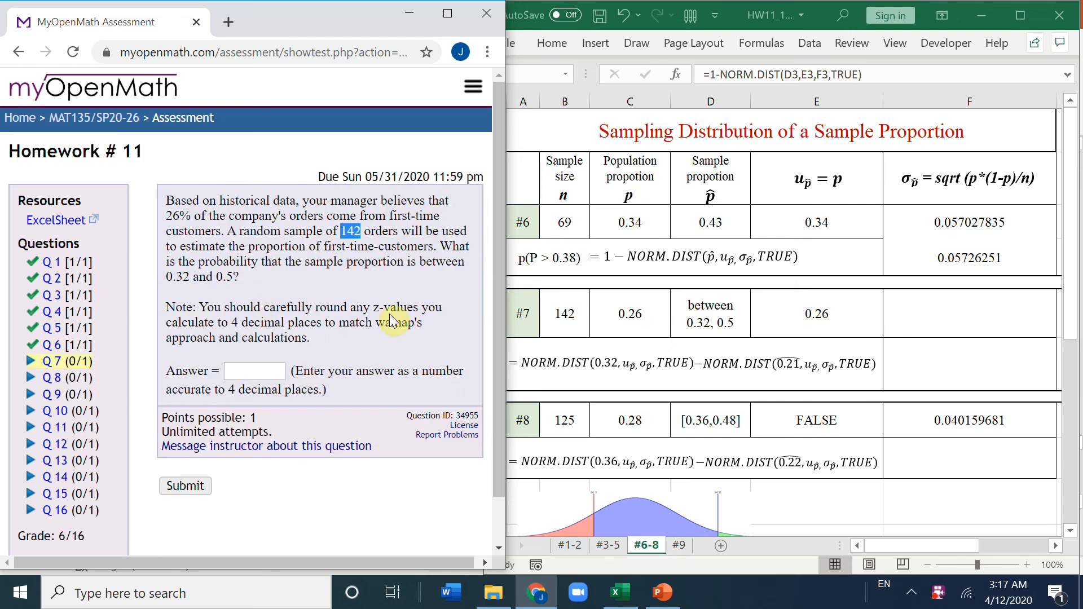
drag(168, 218, 192, 218)
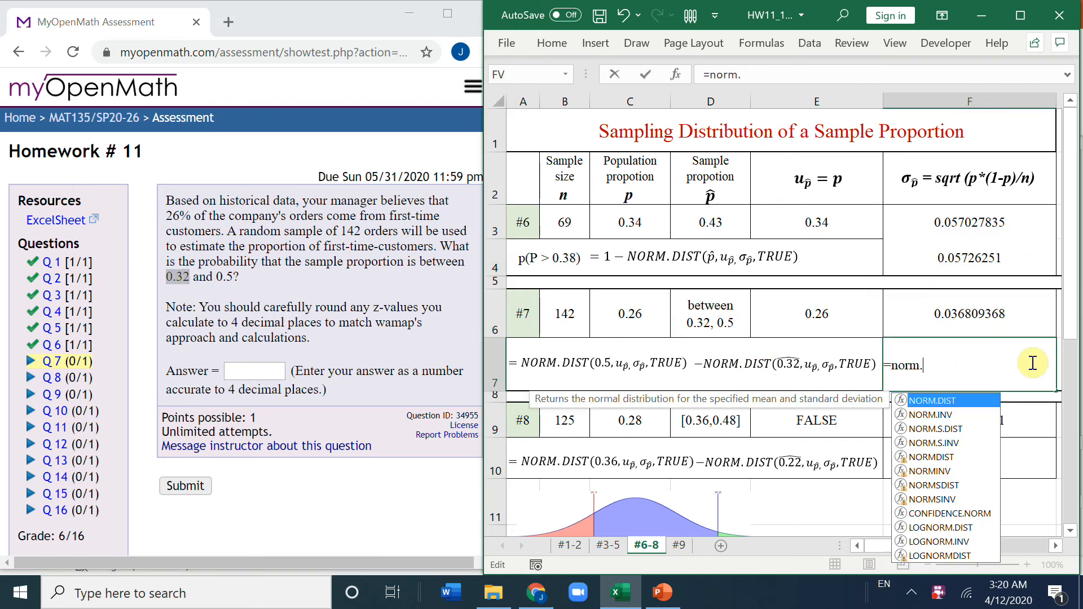
Calculate question 7's between probability in cell F7 with =NORM.DIST(0.5,0.26,F6,TRUE)-NORM.DIST(0.32,0.26,F6,TRUE)
text(dist)
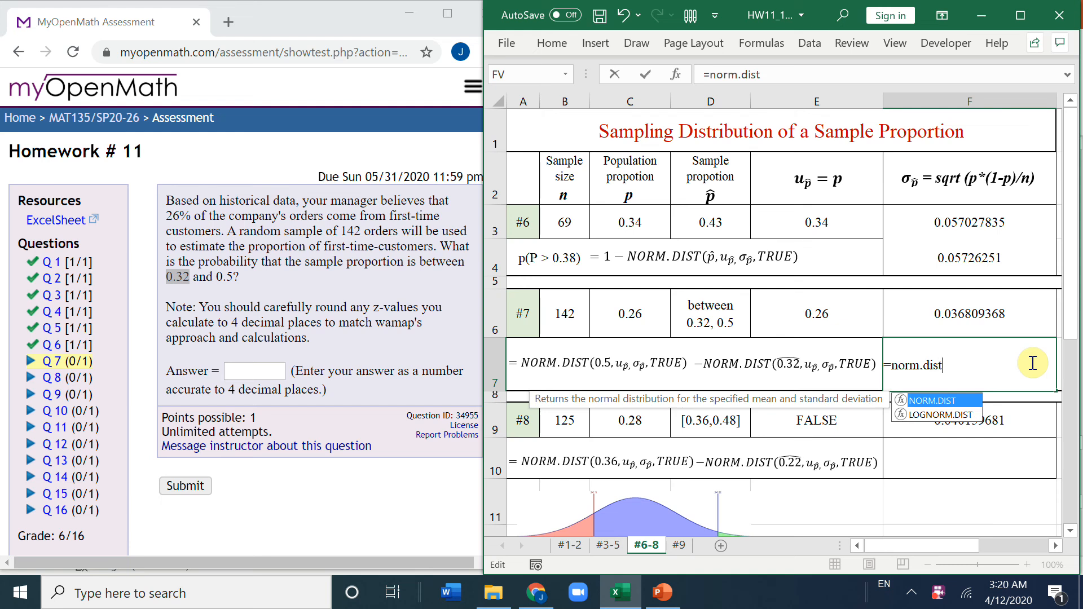
text((0.5)
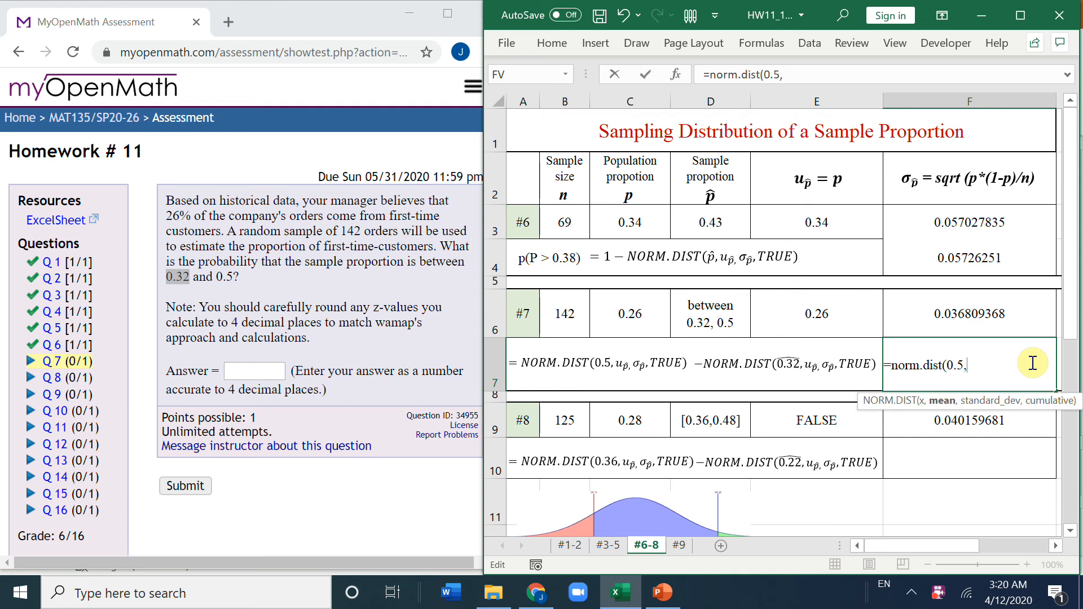
text(,0.26,)
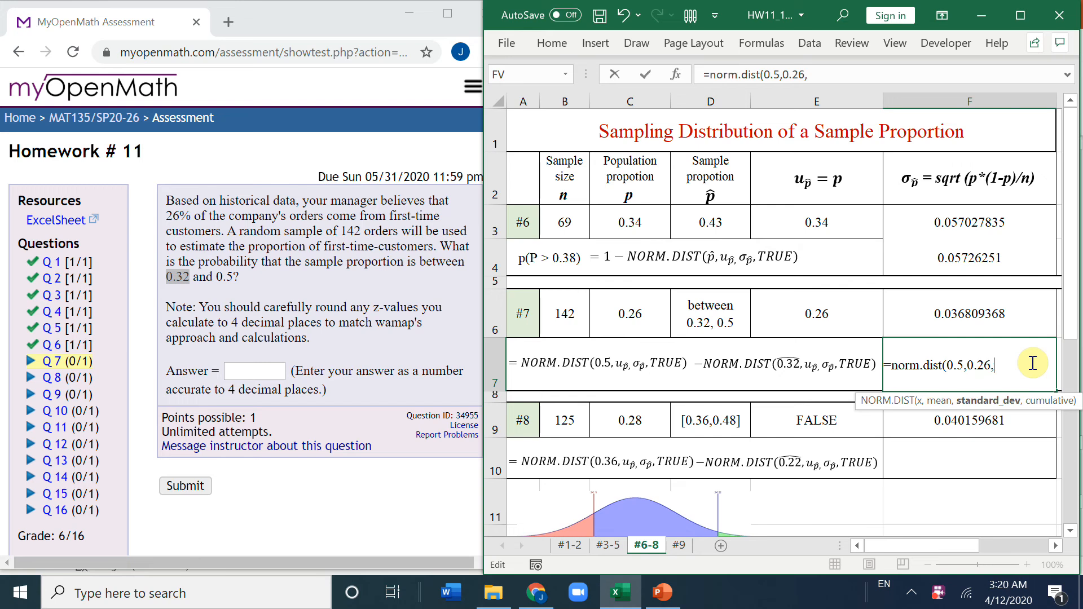
click(950, 326)
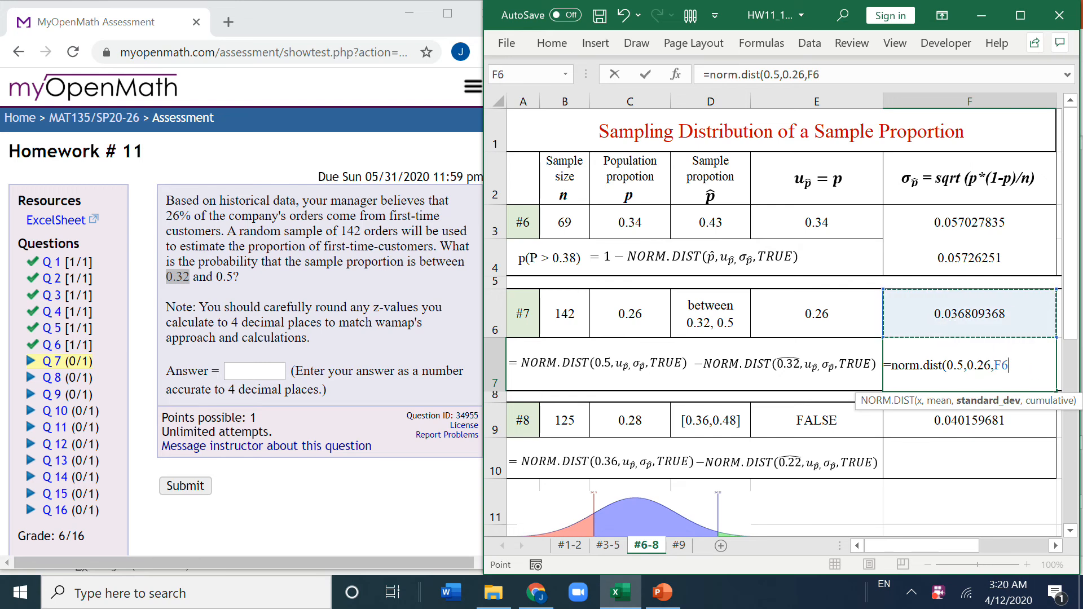
text(,)
text(true)-)
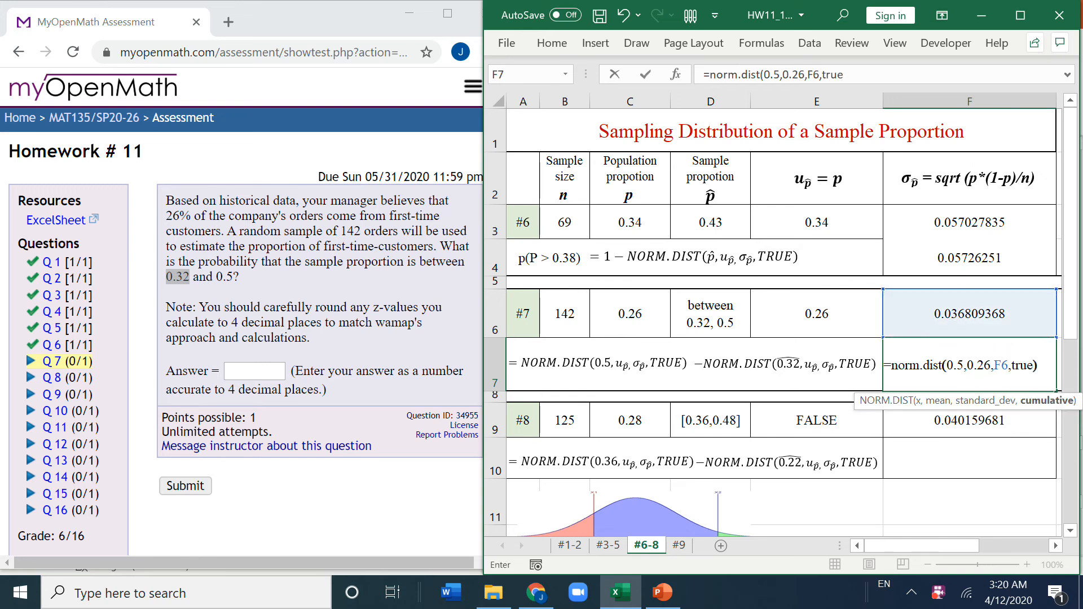
text(norm.dist()
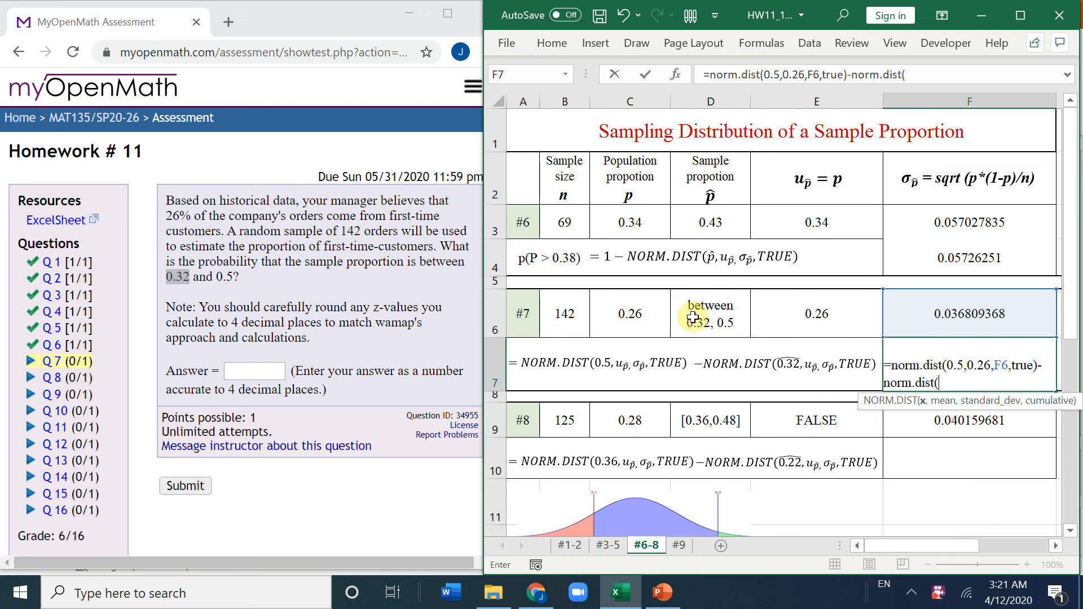
text(0.32,)
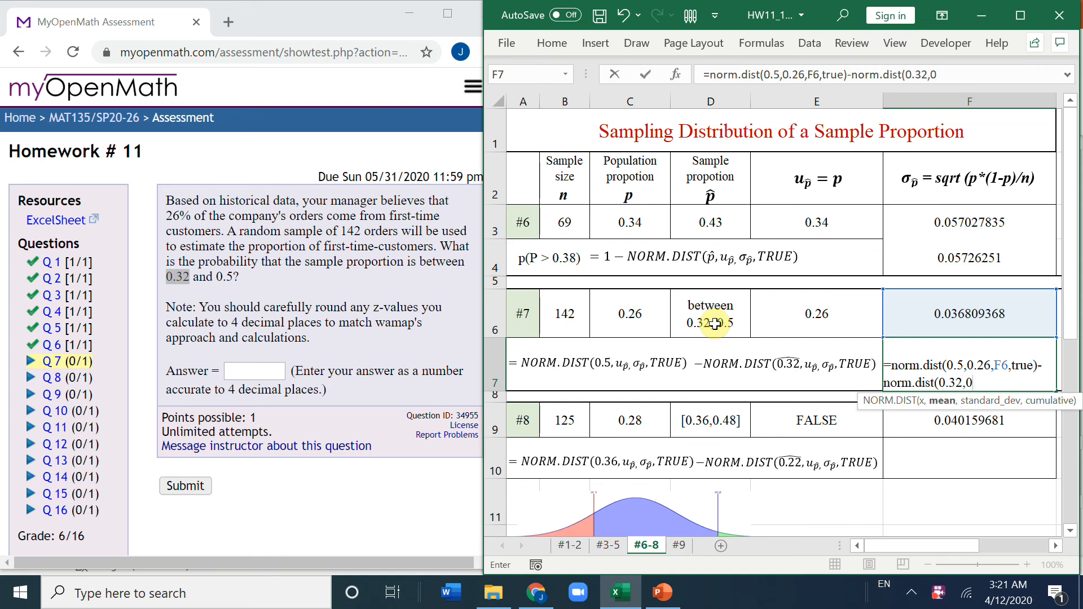
text(0.26,)
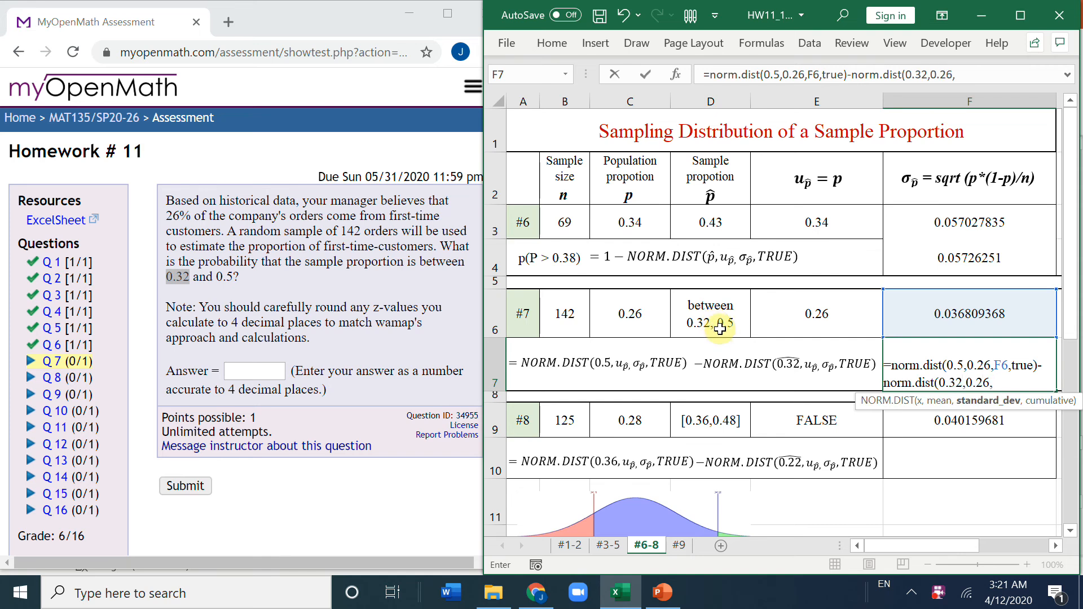
click(950, 309)
text(,true)
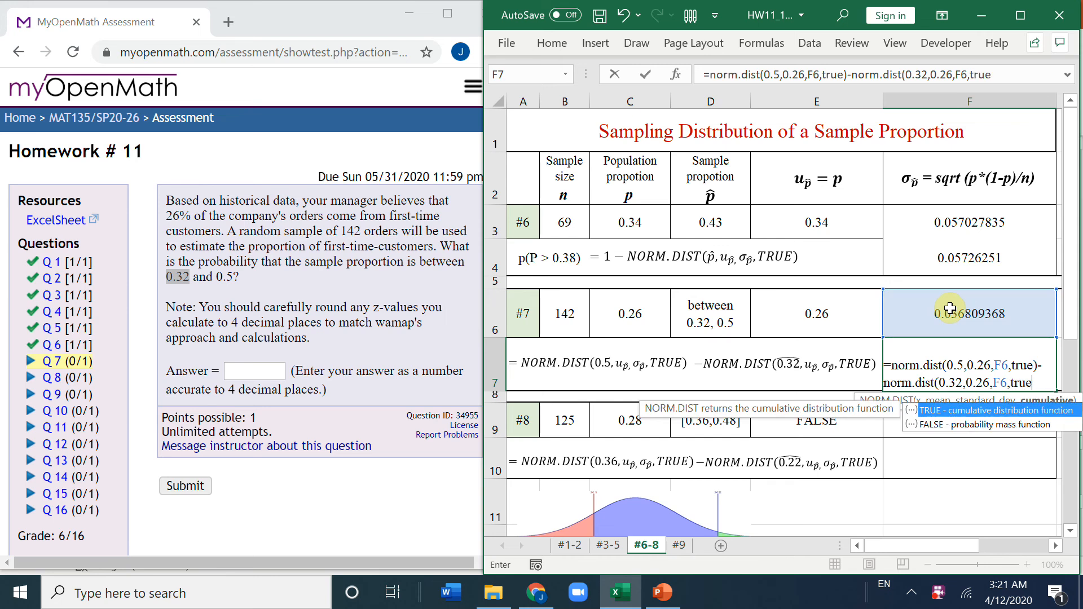
text())
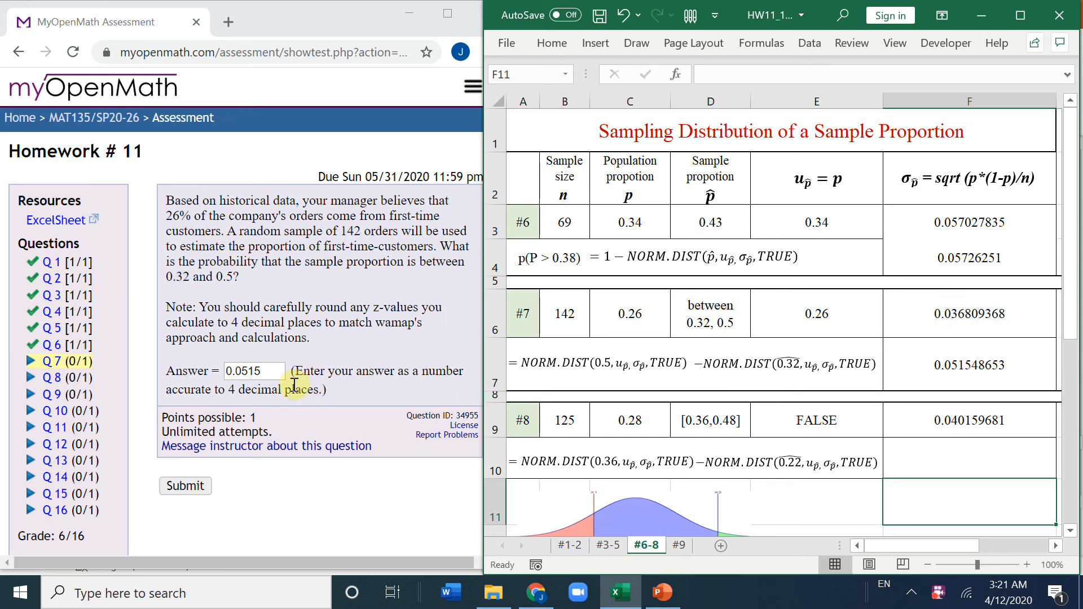
Submit 0.0515 as the answer to question 7 in MyOpenMath and open question 8
click(192, 486)
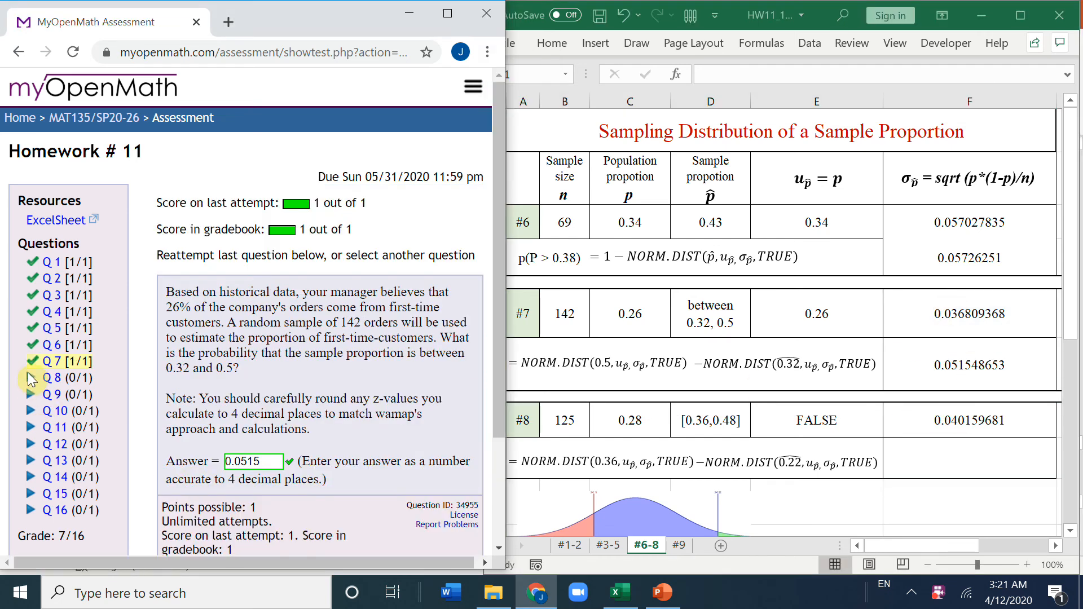
click(29, 378)
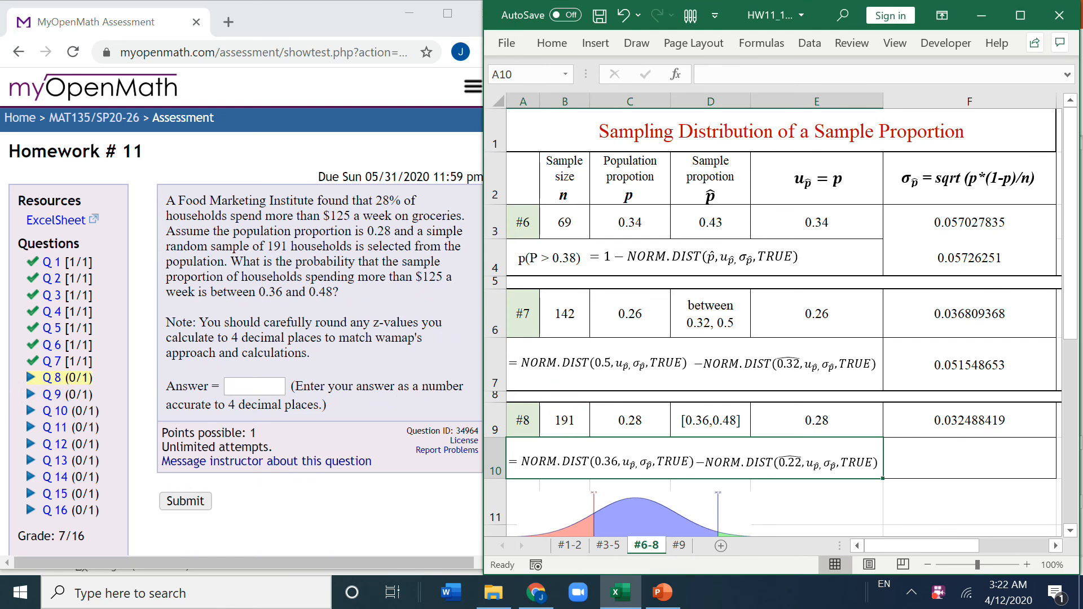
Check row #8's sample size and population proportion, and calculate the between probability in cell F10 with =NORM.DIST(0.48,E9,F9,TRUE)-NORM.DIST(0.36,E9,F9,TRUE)
click(577, 422)
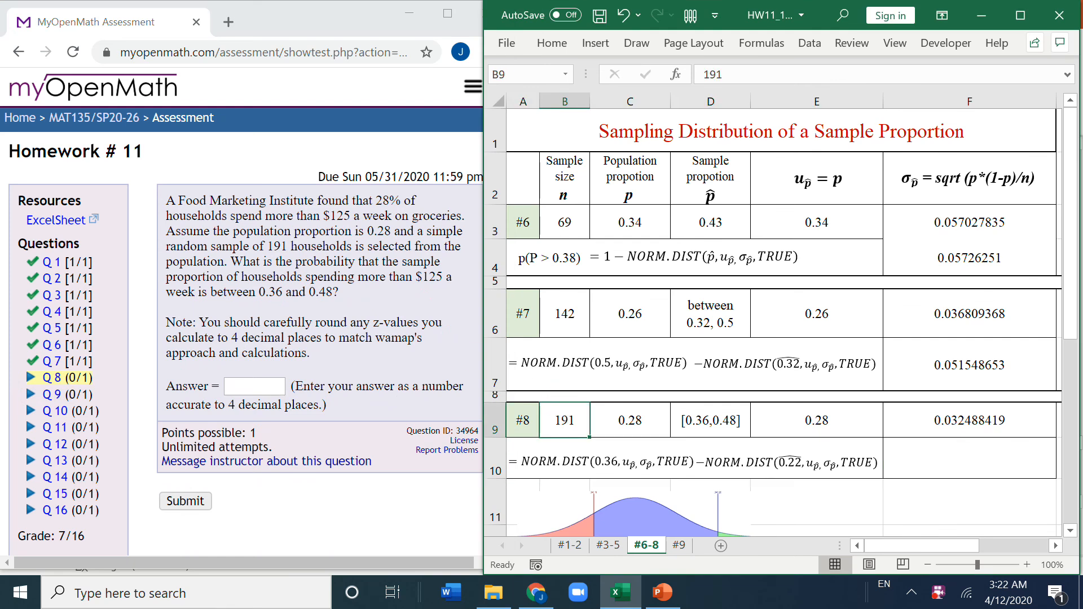
click(647, 414)
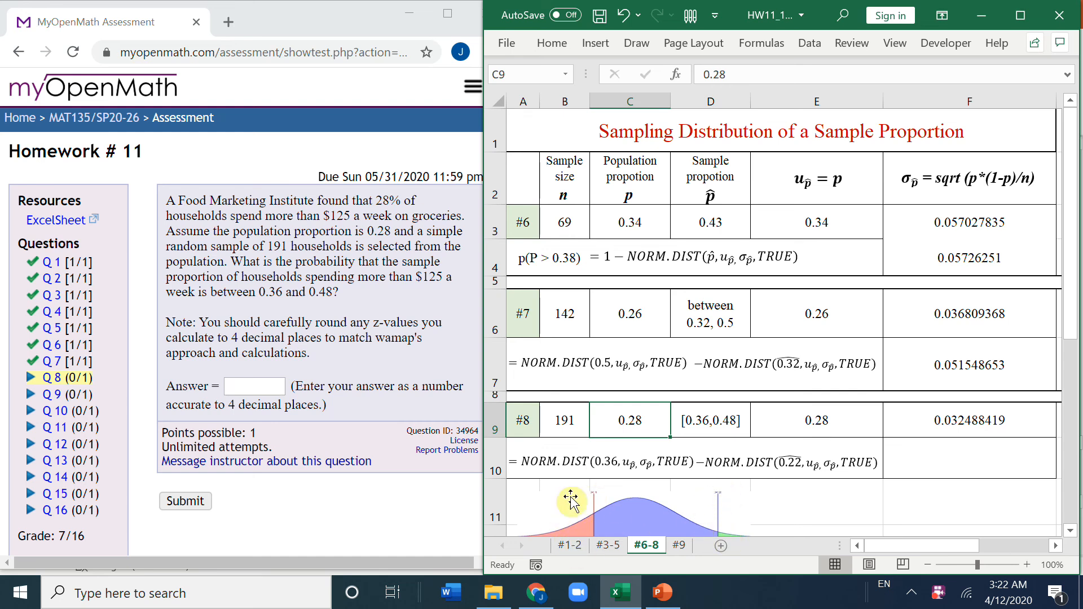
click(931, 459)
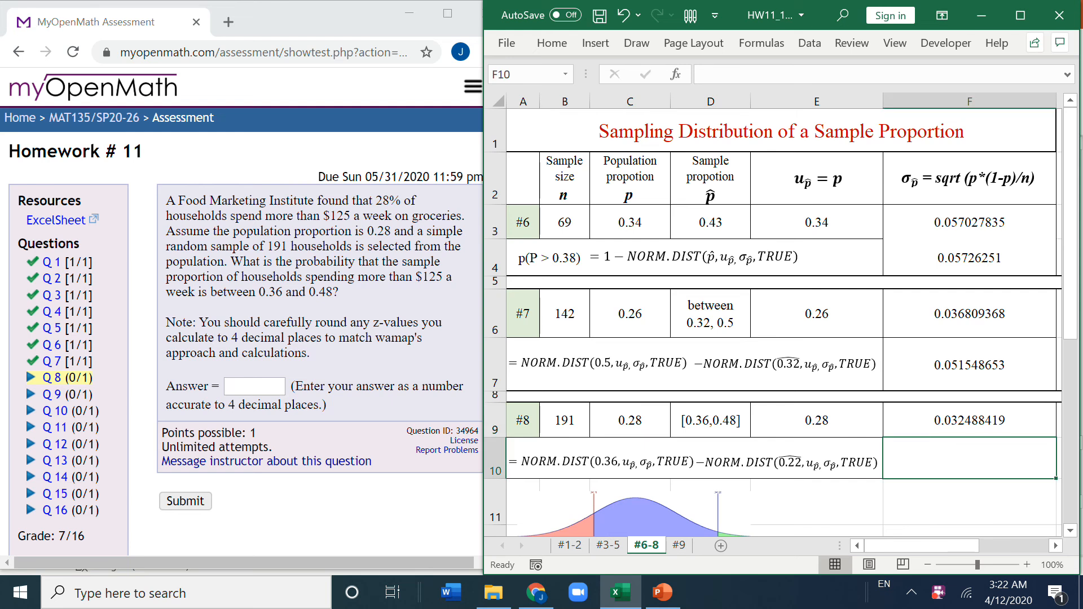
text(=norm.dist(0.)
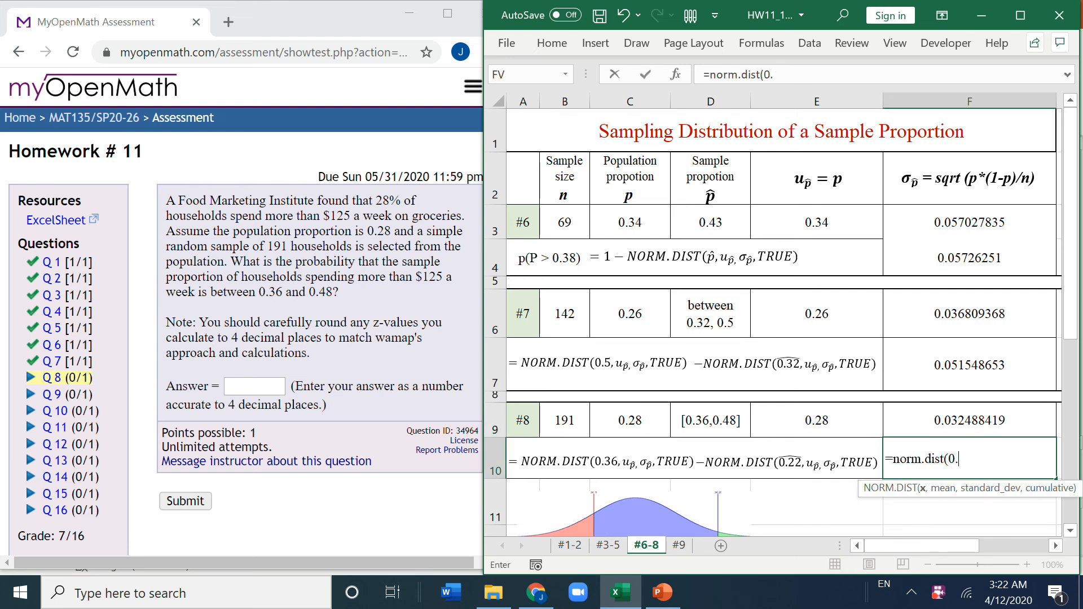
text(48,)
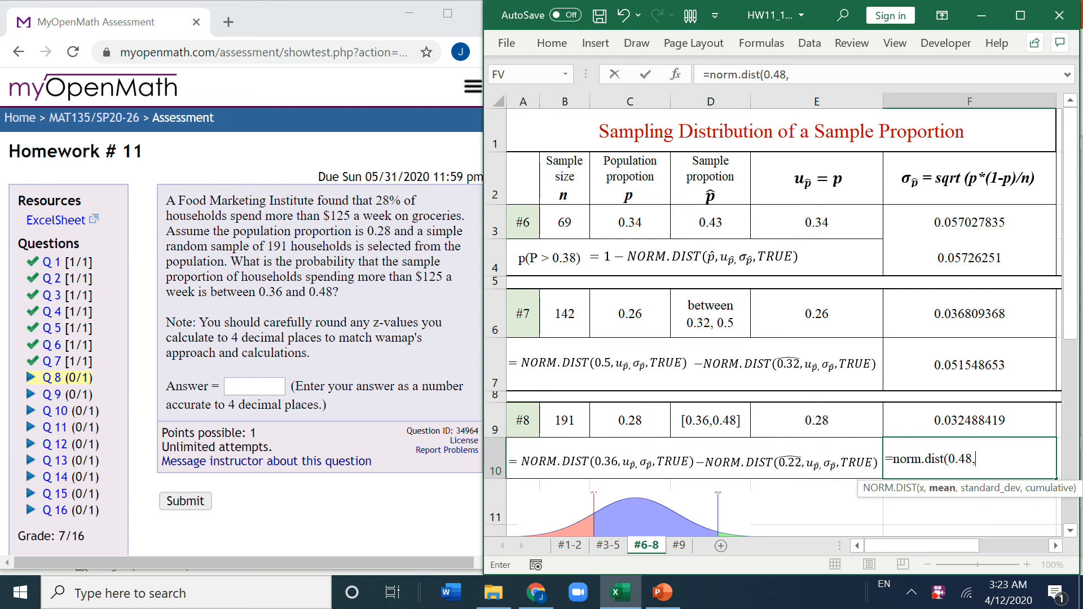
click(812, 417)
text(,)
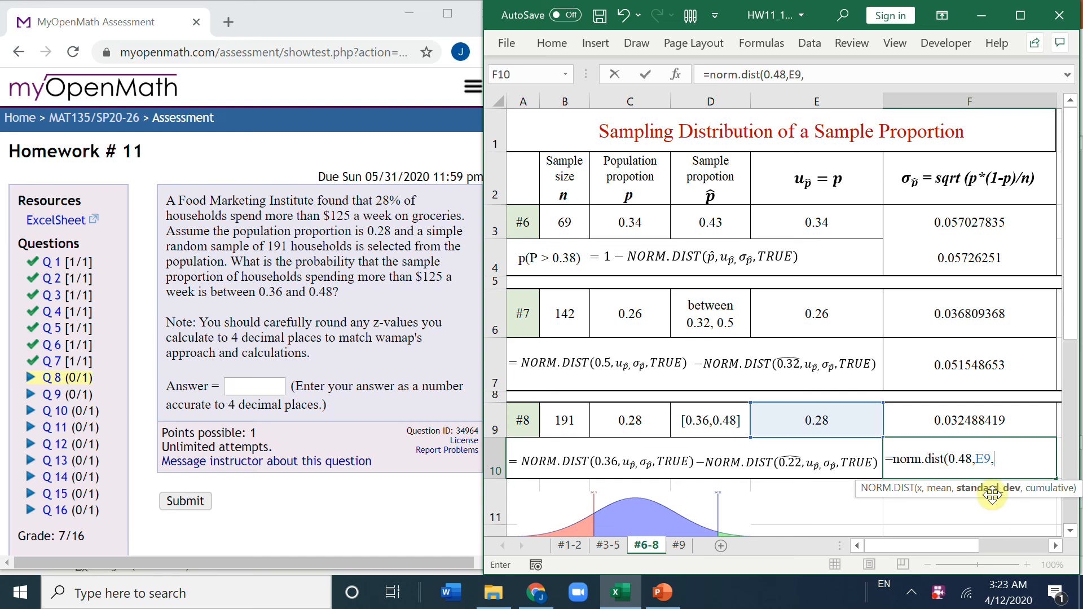
click(989, 424)
text(,true))
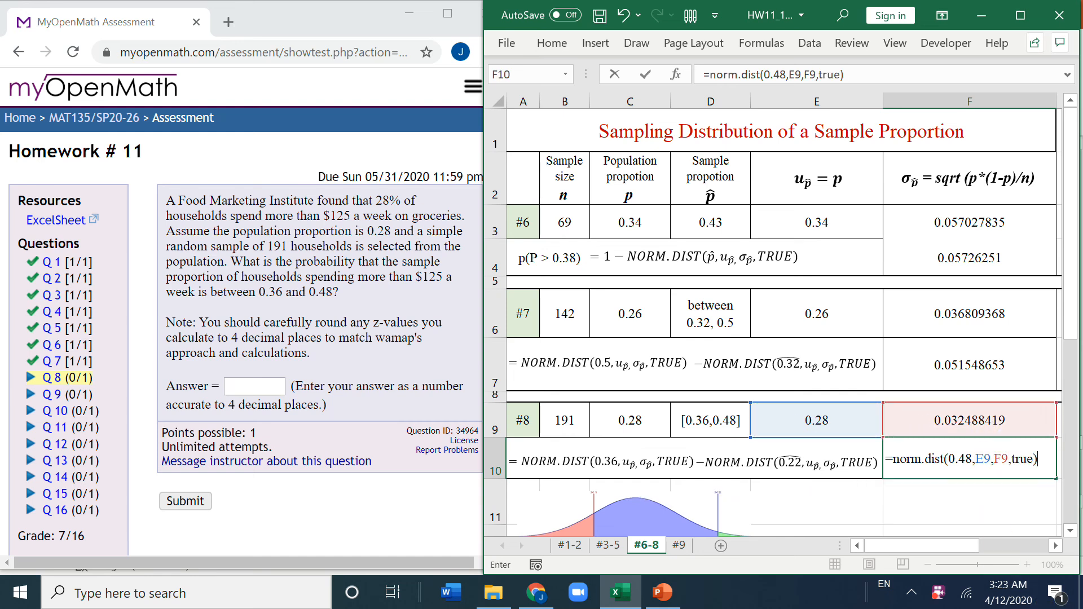
text(-norm.)
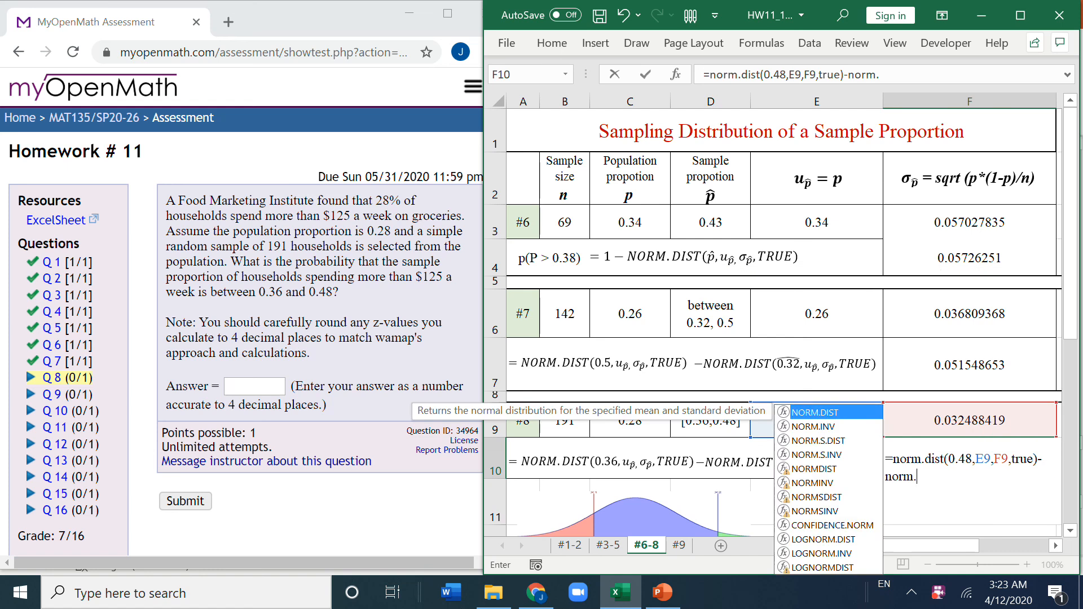
text(dist()
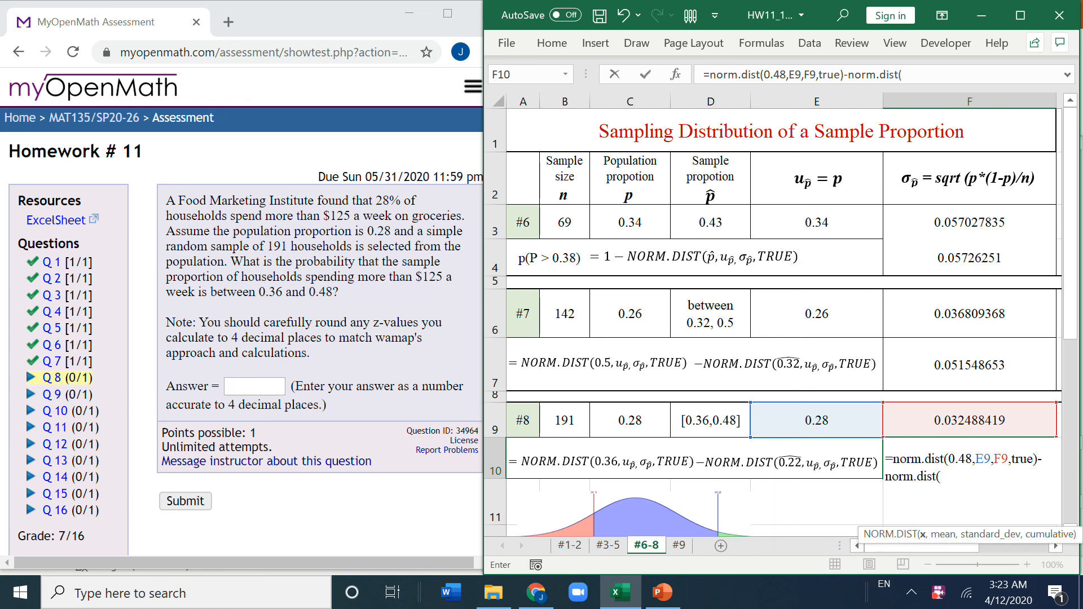
text(0.36)
text(,E9,F9,true))
key(Return)
Answer question 8 in MyOpenMath with 0.0069 and submit it
click(280, 386)
text(0.0069)
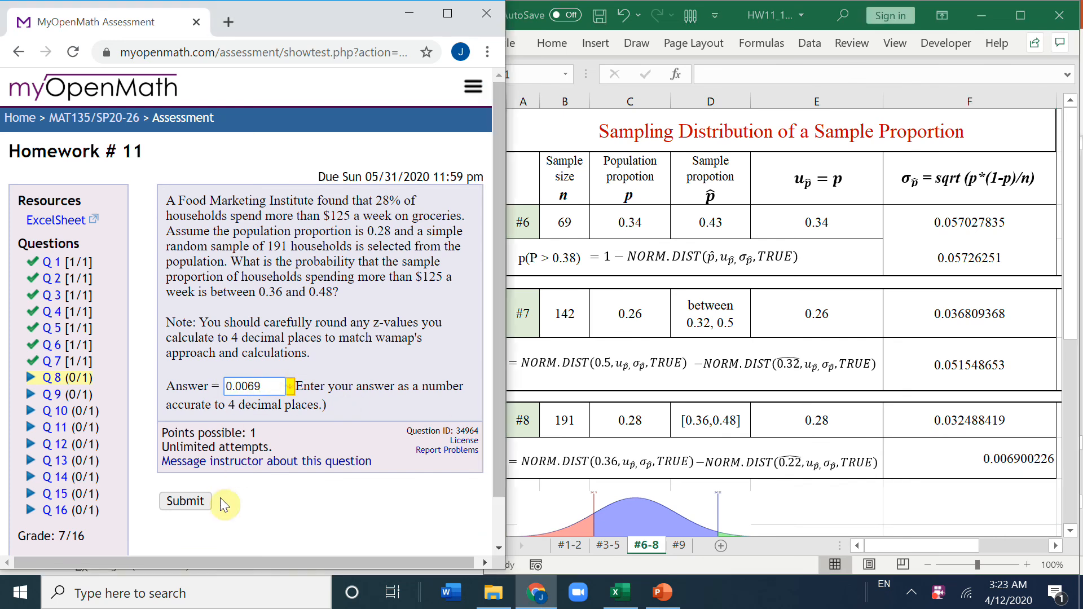
click(201, 502)
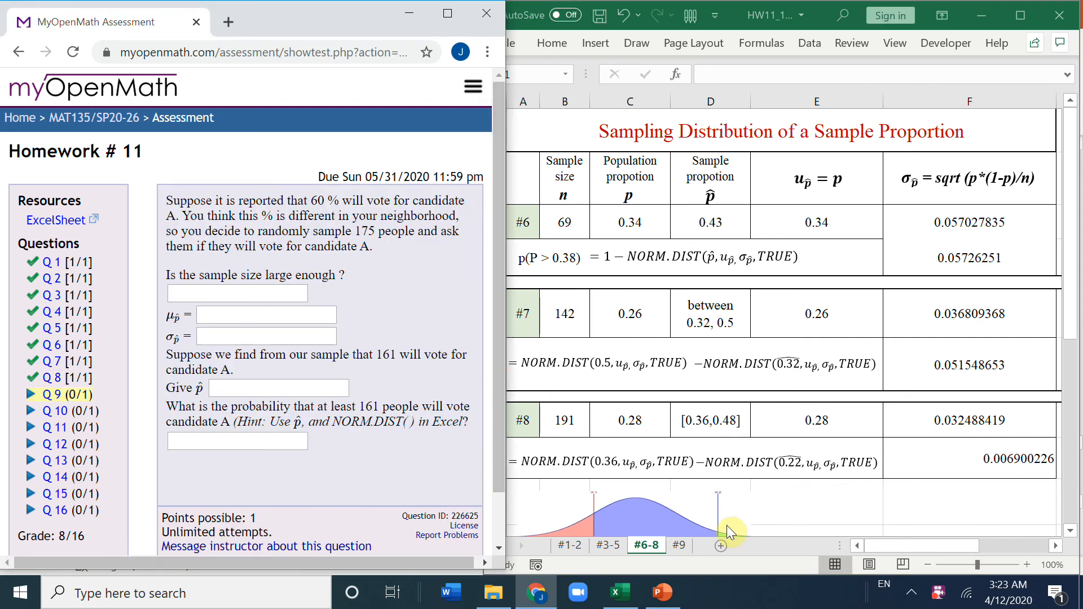
Open worksheet #9 and compare its sample size, population proportion and sample proportion with the figures given in question 9
click(679, 545)
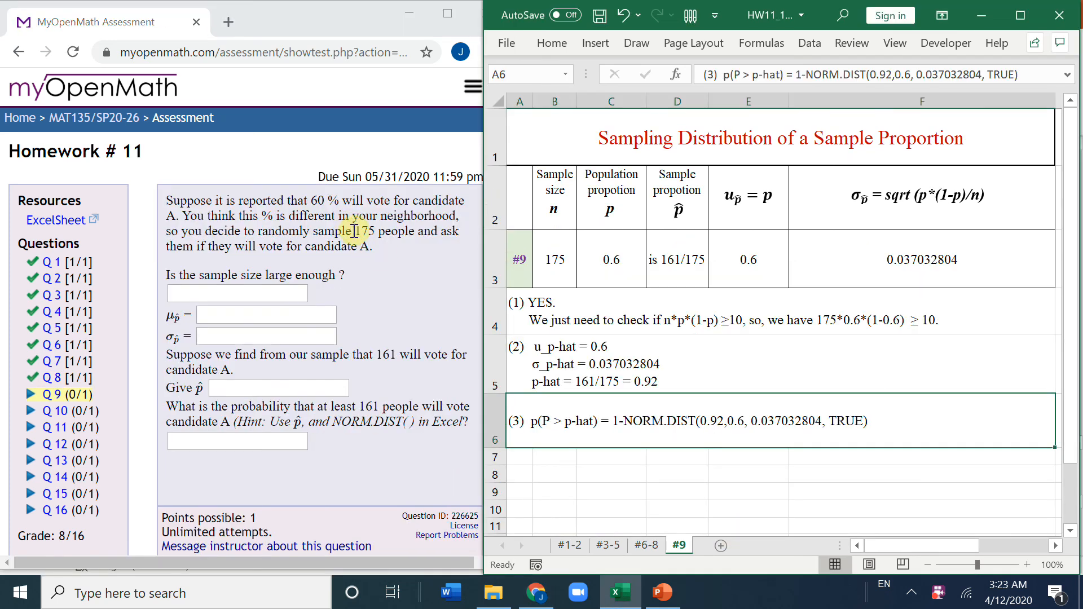
drag(353, 231, 375, 233)
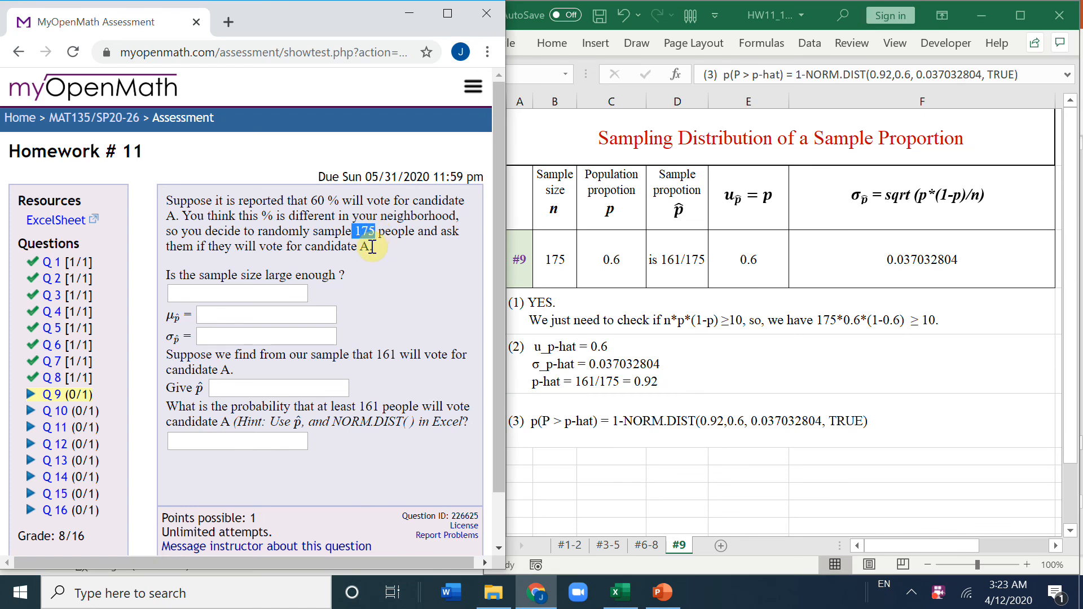
drag(310, 201, 340, 202)
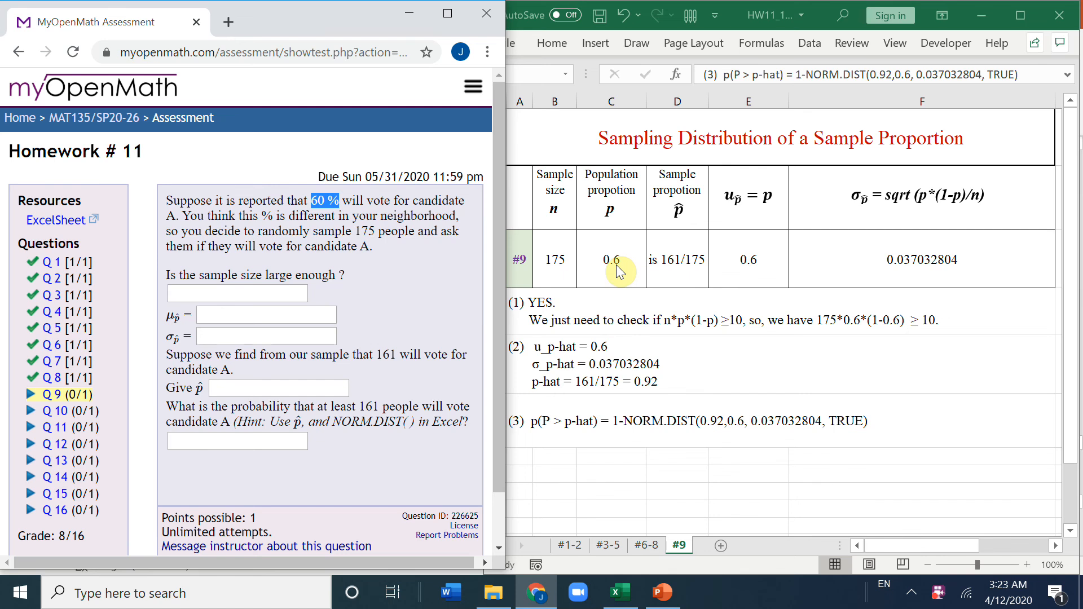
click(660, 270)
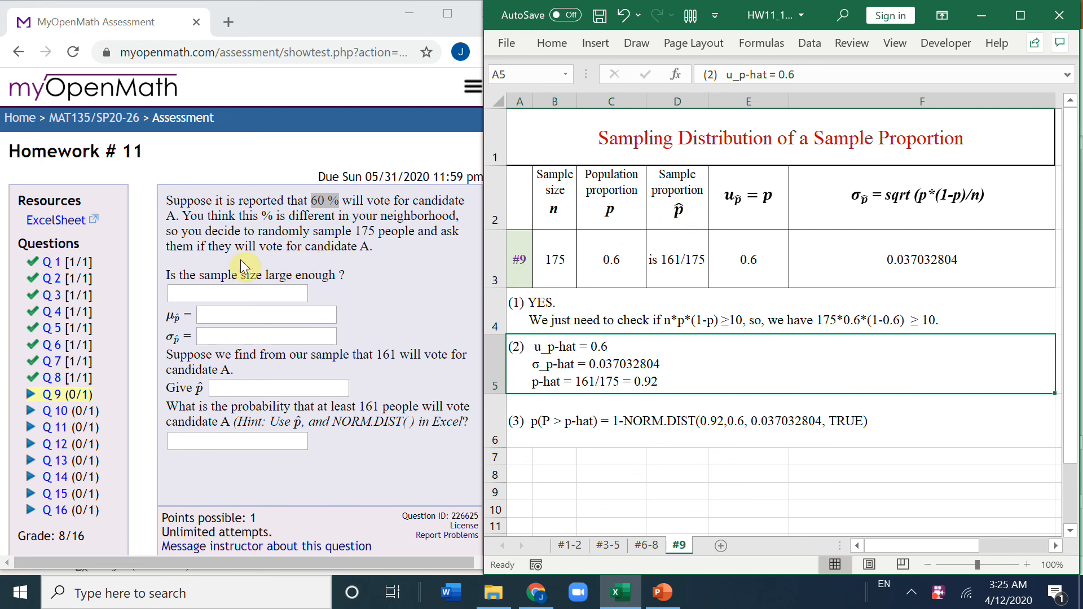
drag(361, 406, 379, 404)
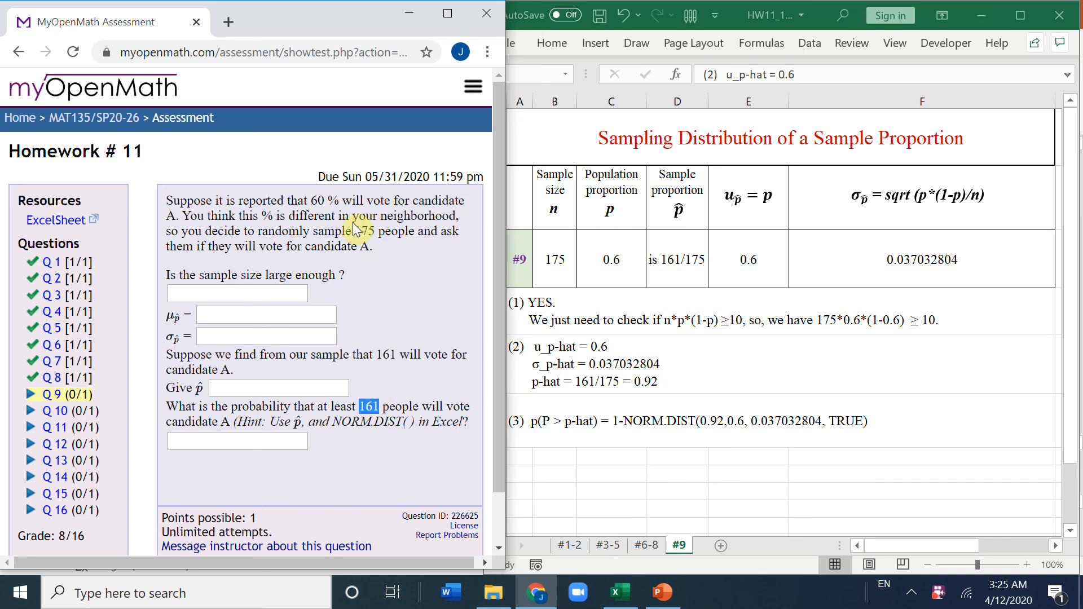
drag(356, 231, 370, 231)
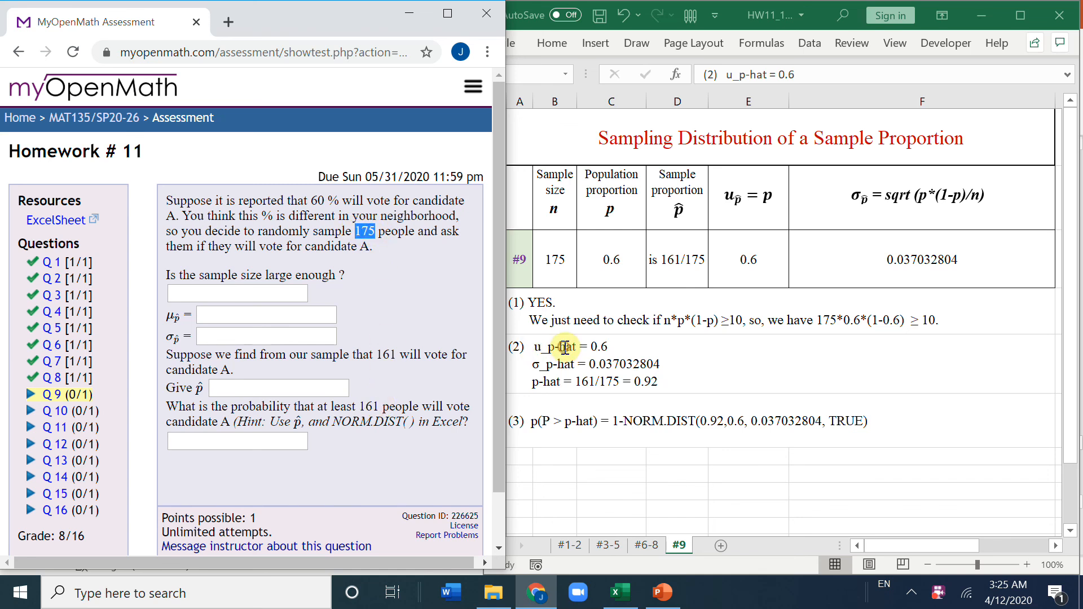
click(655, 350)
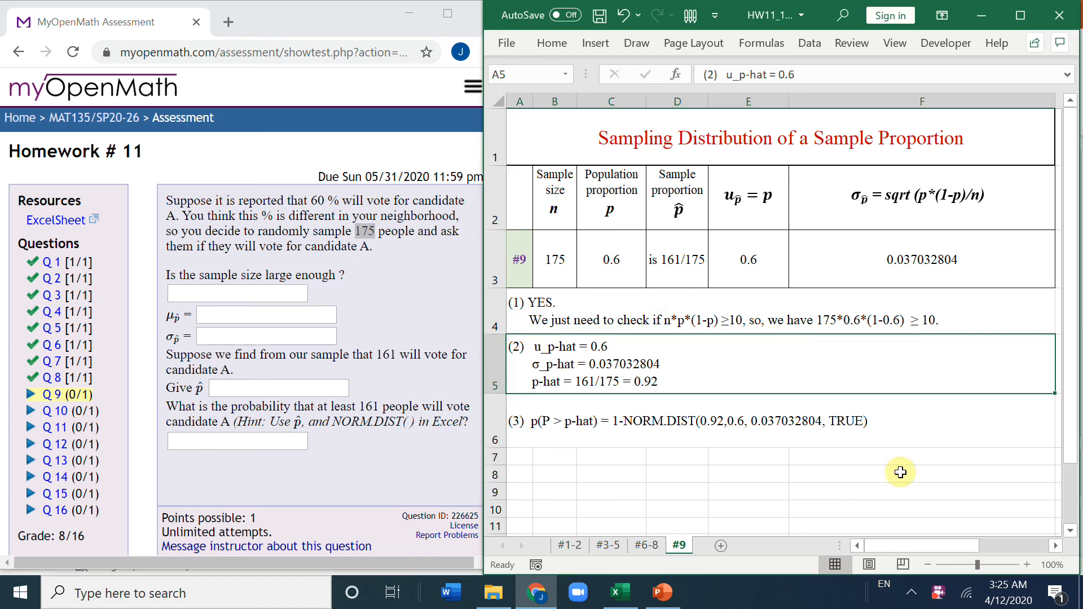
Fill in question 9 with yes for the large-enough sample, mean 0.6, standard deviation 0.037032804 copied from cell F3, and sample proportion 0.92
click(214, 291)
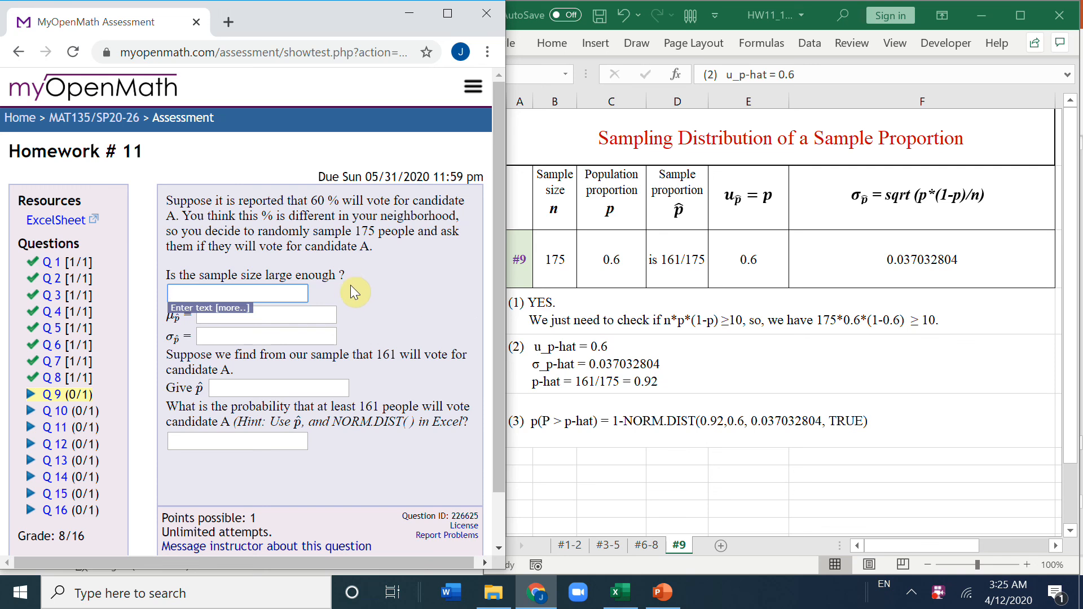
text(yes)
key(Tab)
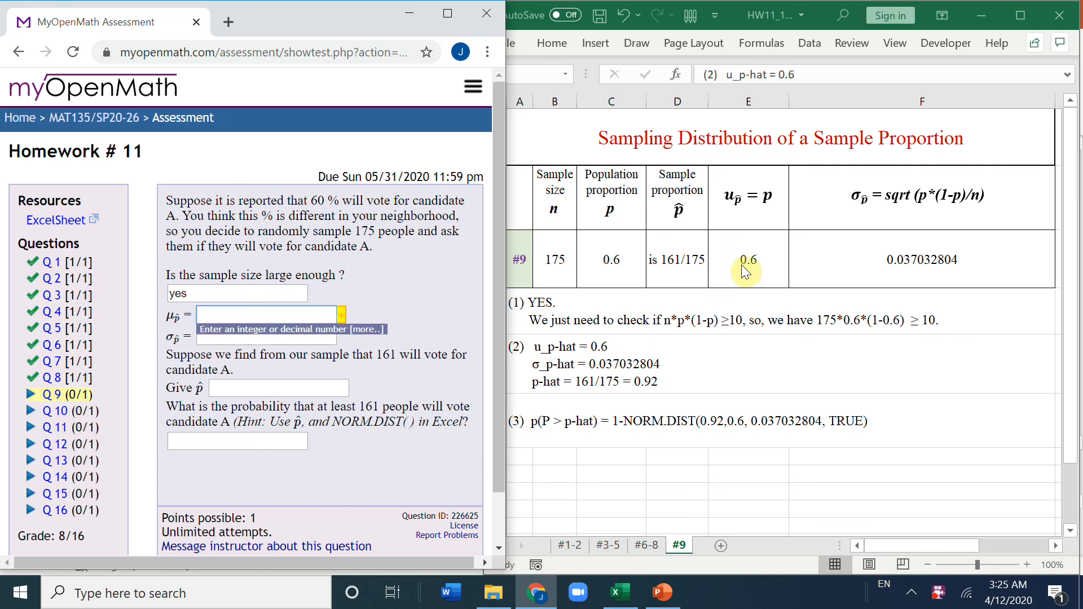
text(0.6)
key(Tab)
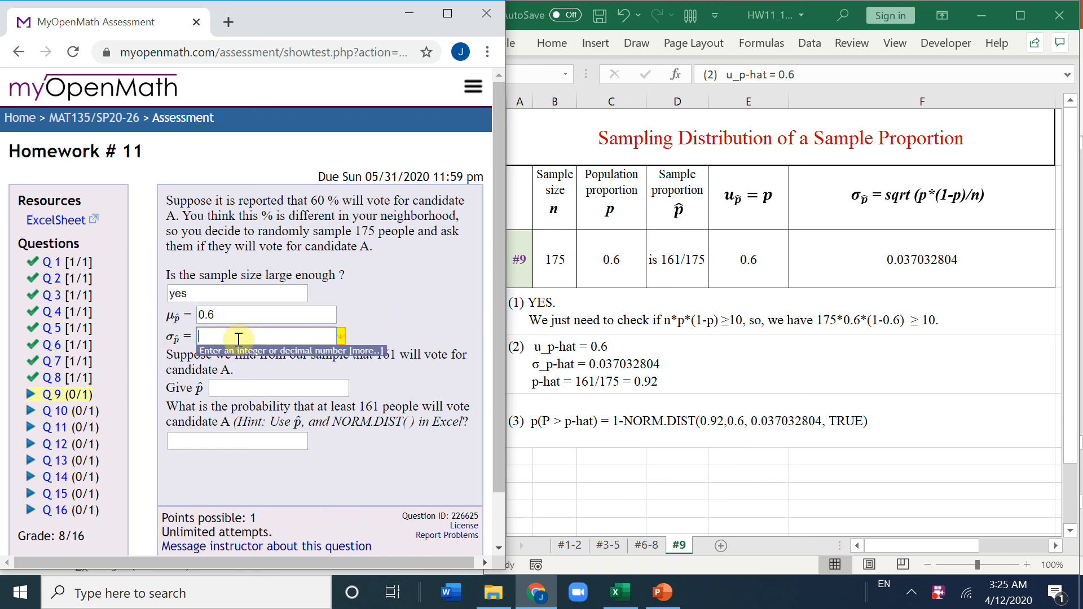
click(929, 259)
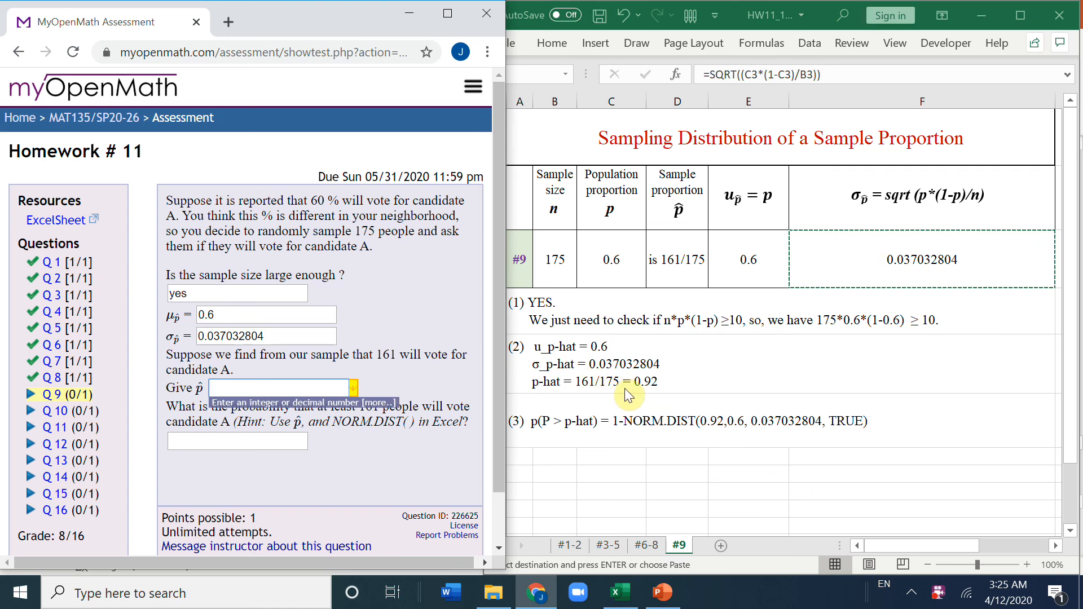
text(2)
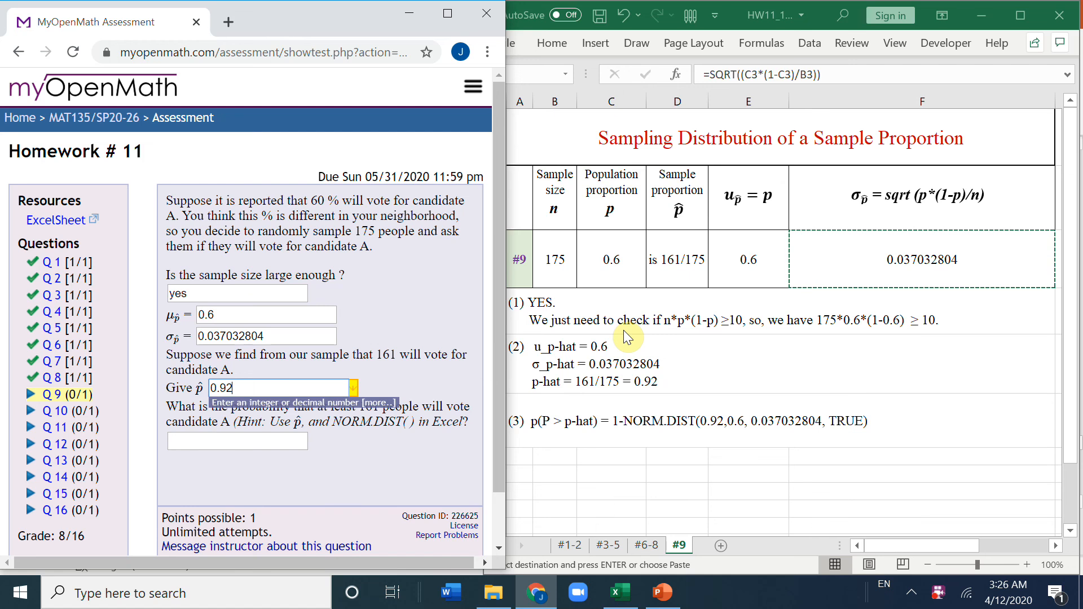
Calculate the probability of at least 161 voters in cell F7 with =1-NORM.DIST(0.92,E3,F3,TRUE), and review question 9's graded answers in MyOpenMath
click(252, 442)
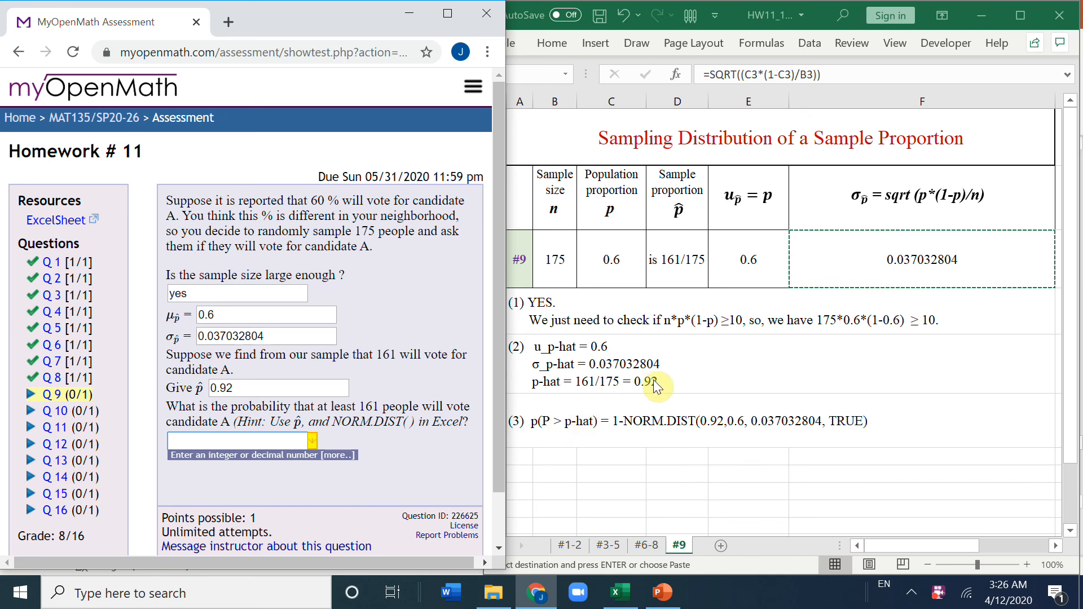
click(797, 457)
text(=)
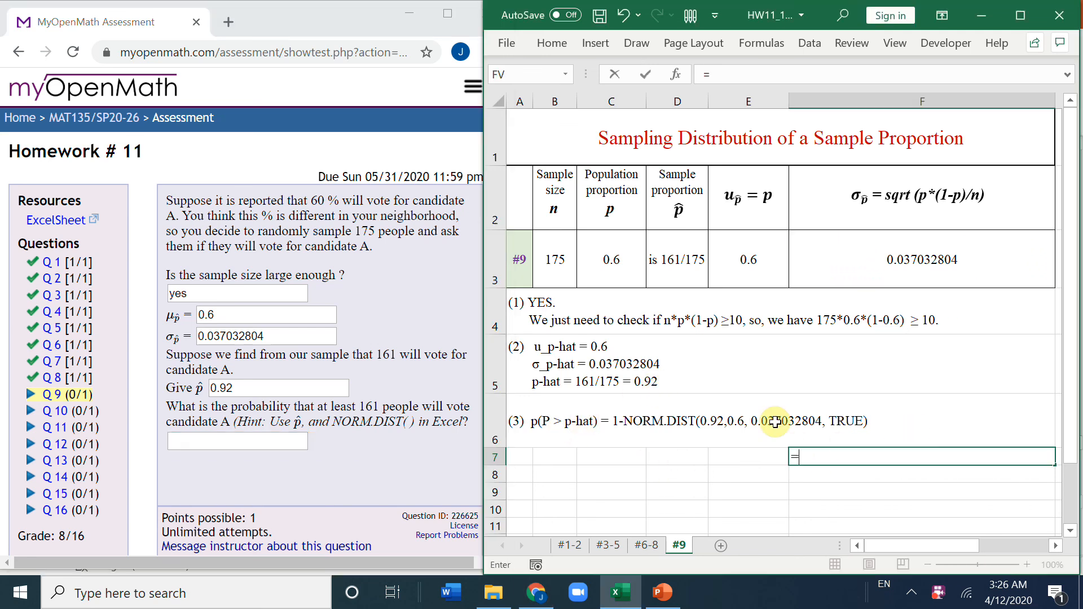
text(1-norm.)
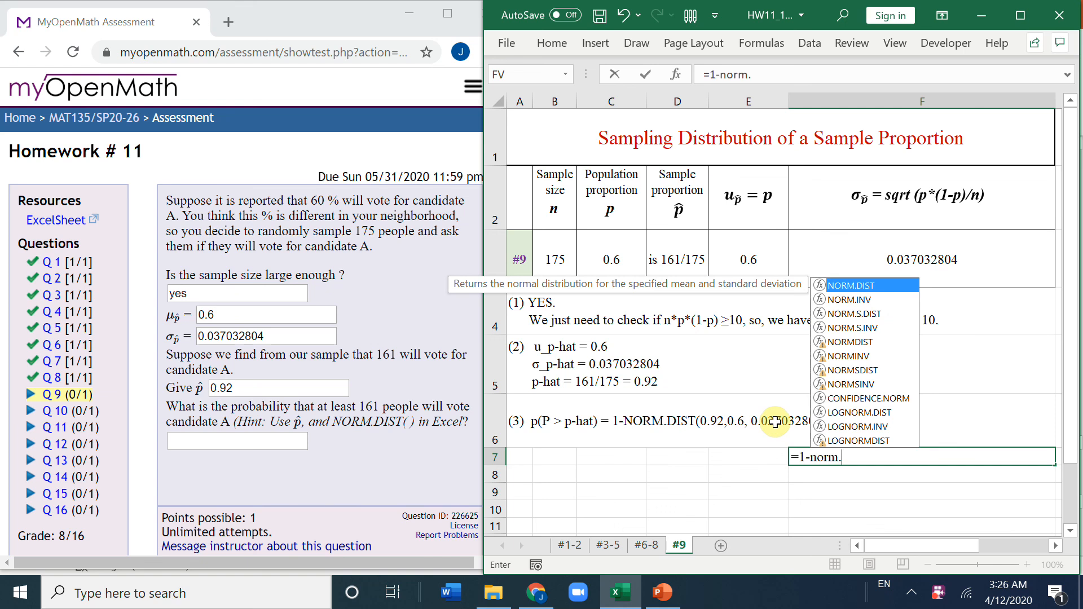
text(dist()
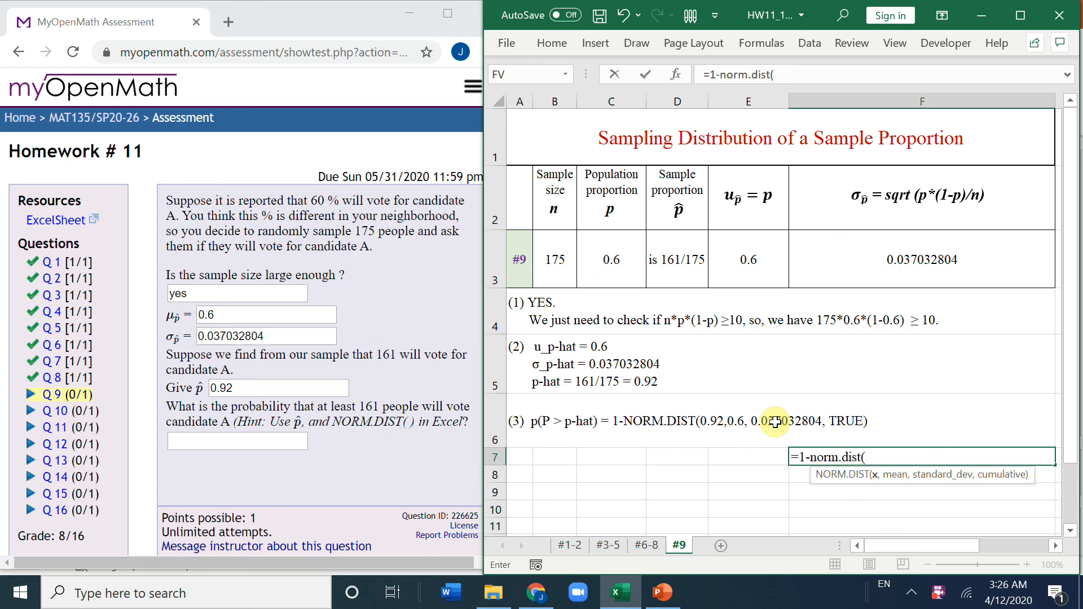
text(0.92,)
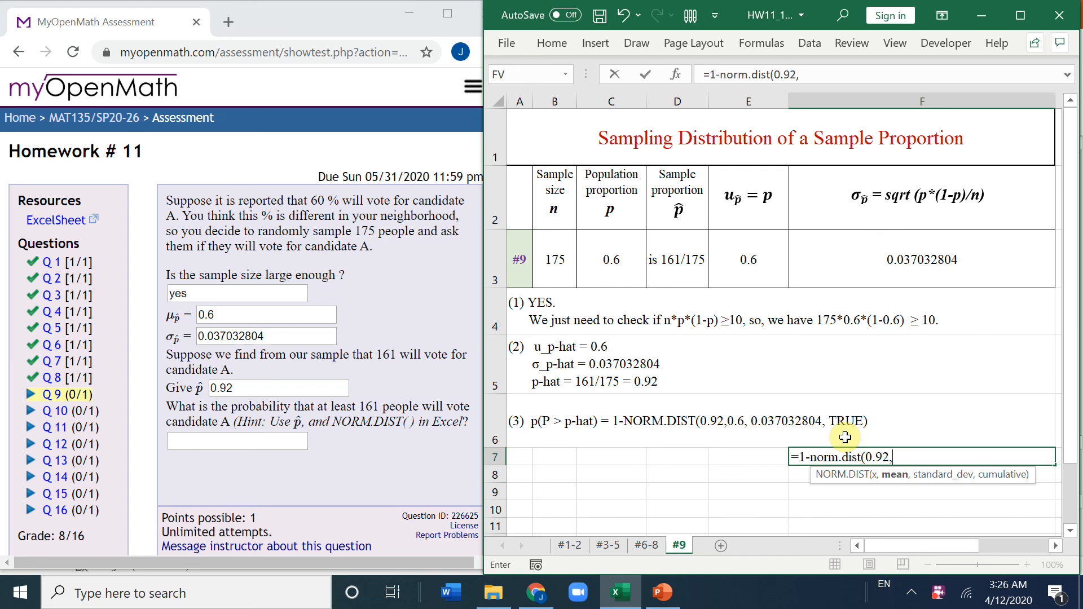
click(766, 280)
text(,)
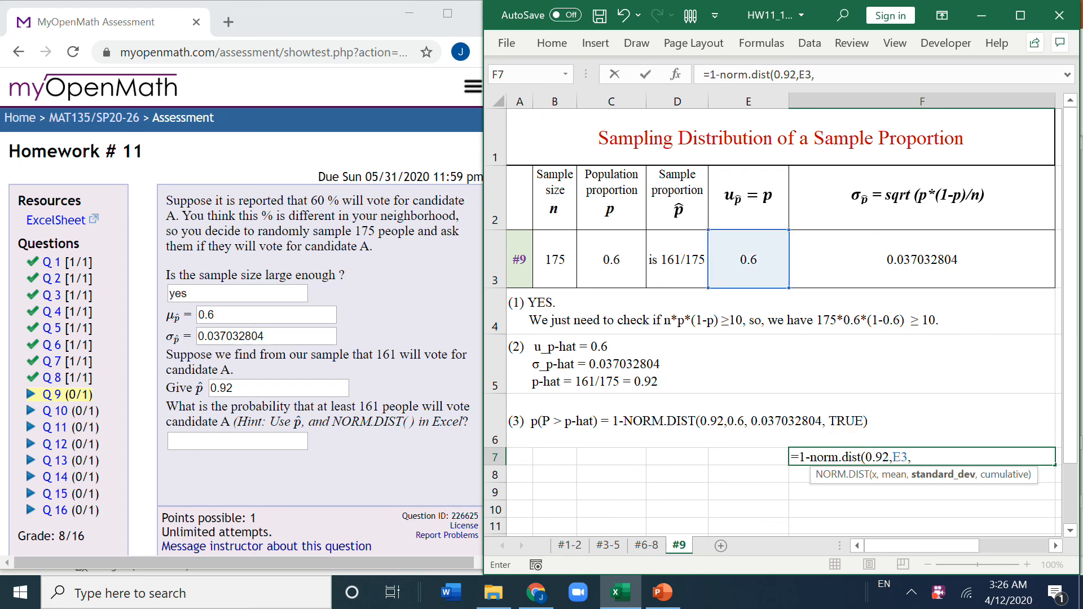
click(880, 254)
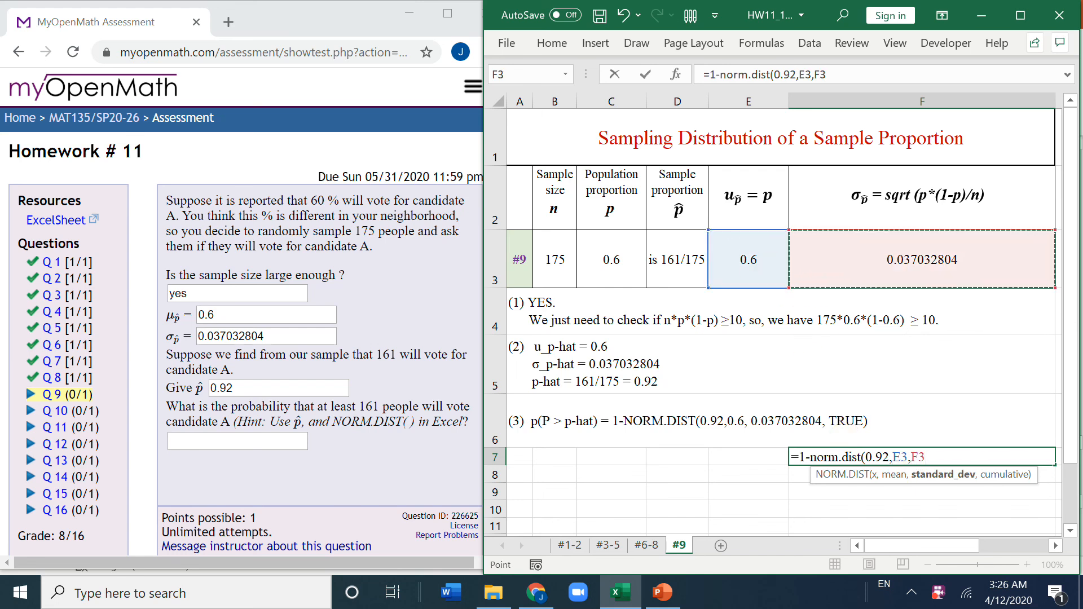
text(,true))
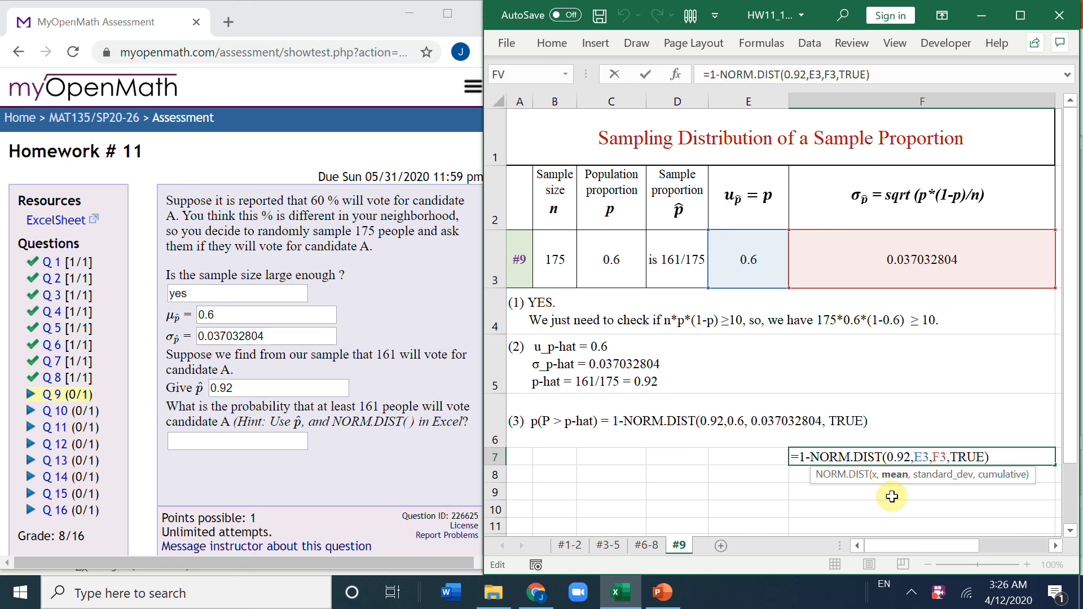
key(Return)
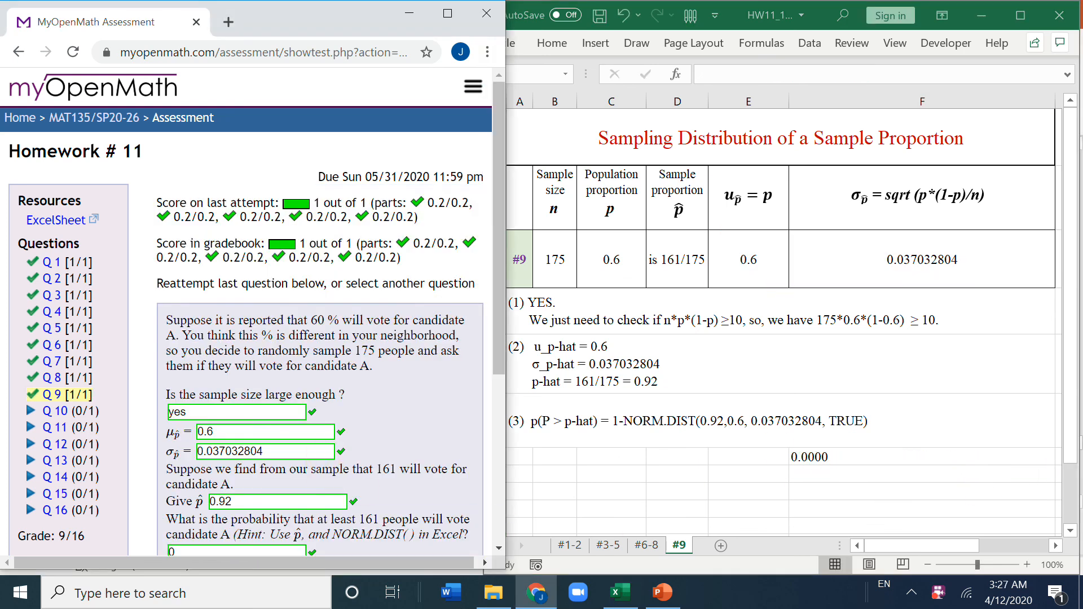
scroll(341, 483, down, 3)
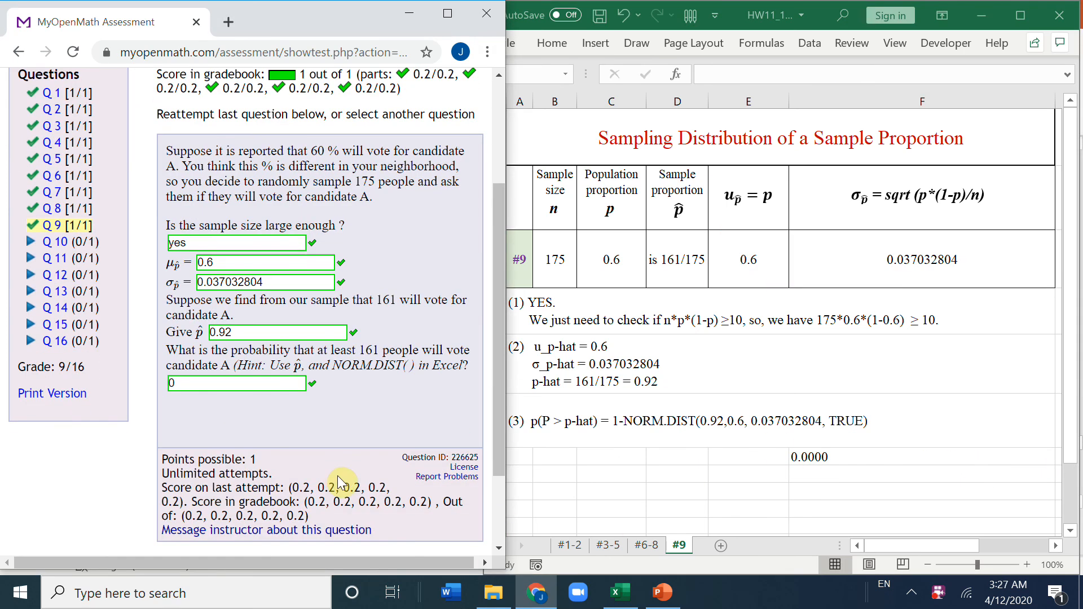